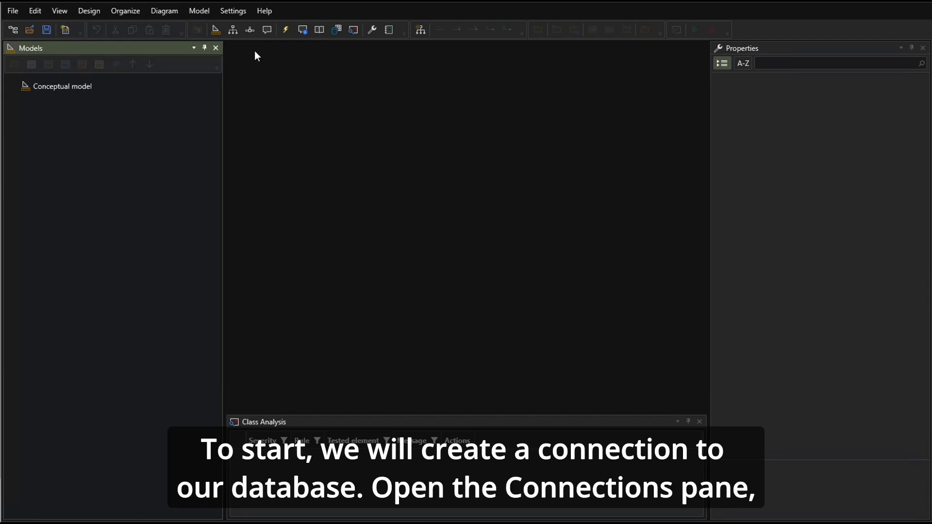
- Show the Connections pane and create a new database connection named DS_DemoData
{"action": "left_click", "coordinate": [246, 30]}
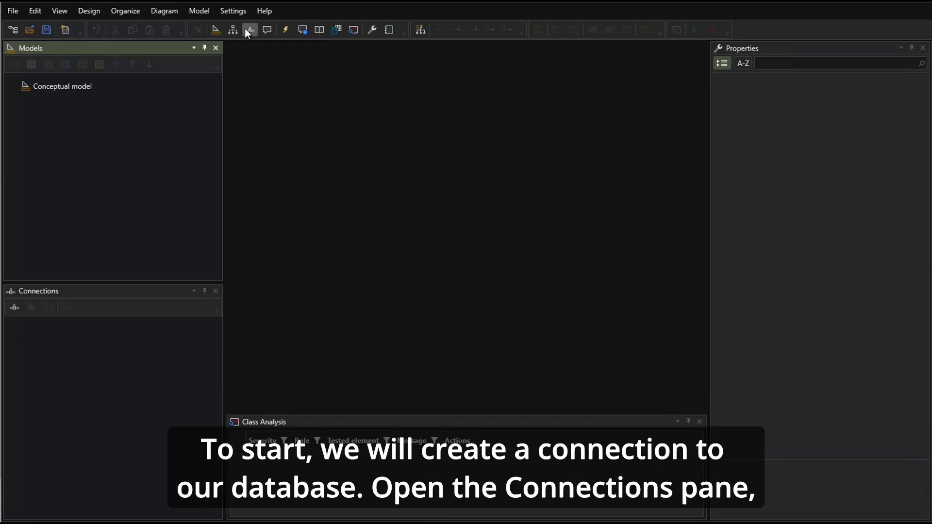
{"action": "left_click", "coordinate": [13, 308]}
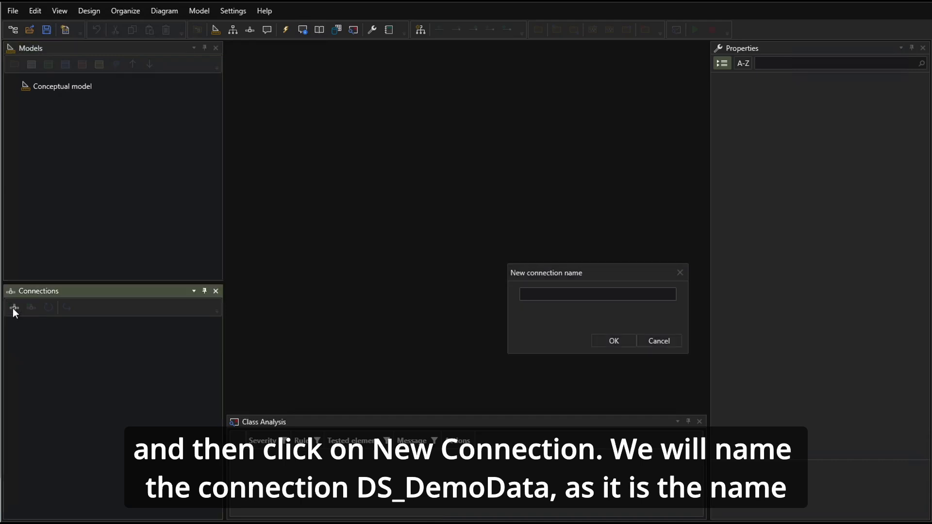
{"action": "type", "text": "DS_DemoData"}
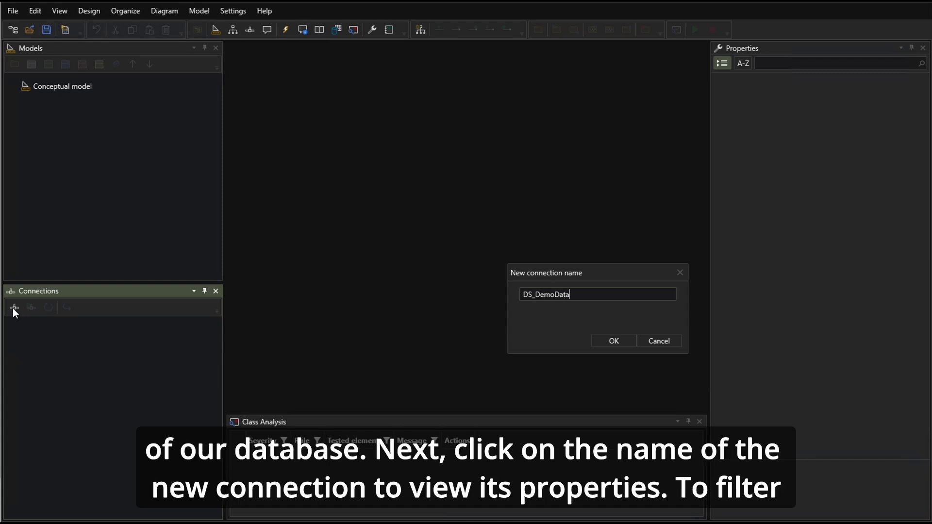
{"action": "key", "text": "Return"}
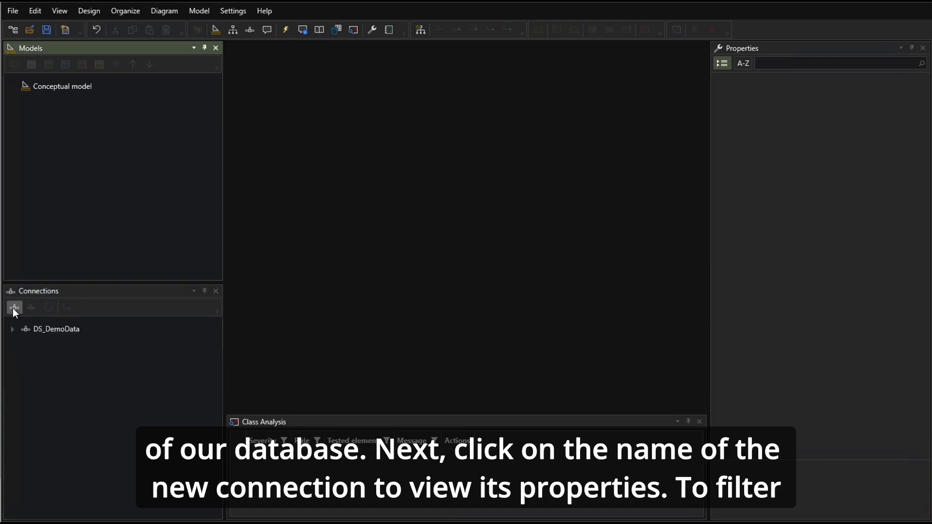
- Set the database name of the DS_DemoData connection to DS_DemoData
{"action": "left_click", "coordinate": [63, 328]}
{"action": "left_click", "coordinate": [62, 329]}
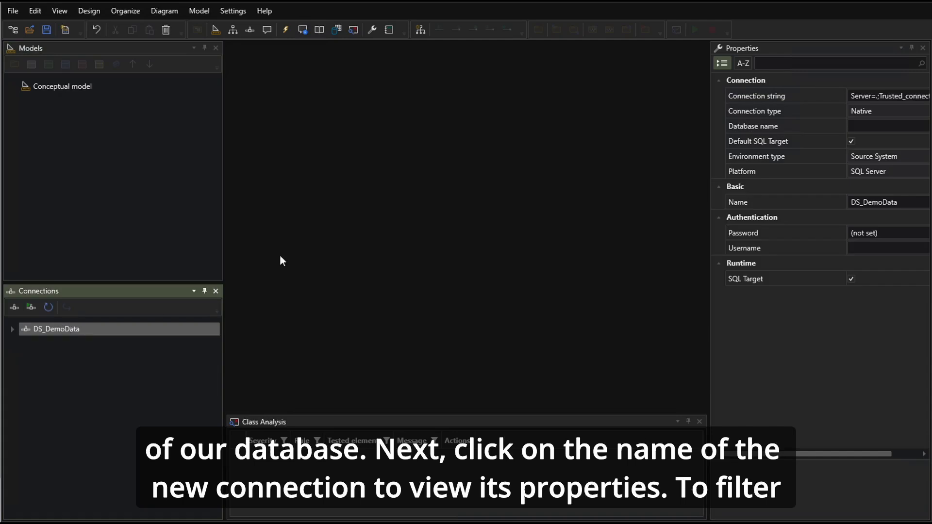
{"action": "left_click", "coordinate": [896, 126]}
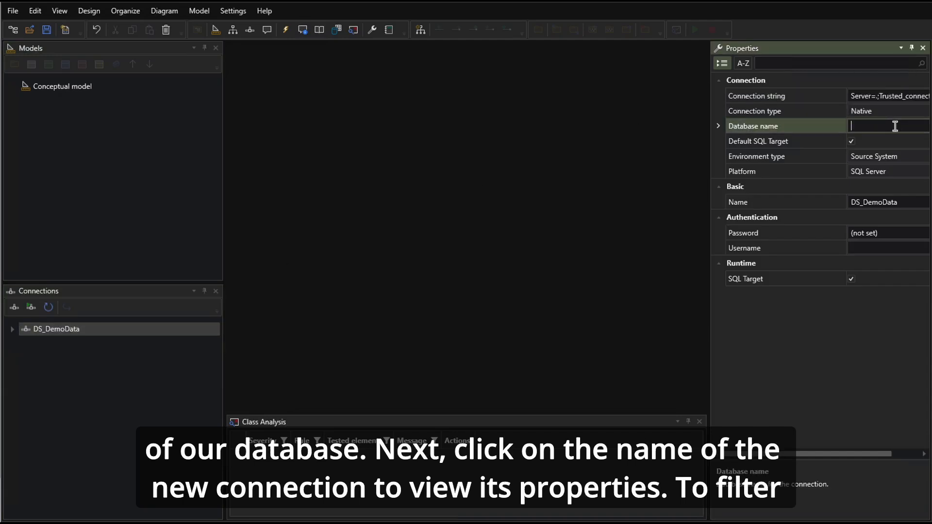
{"action": "type", "text": "DS_DemoData"}
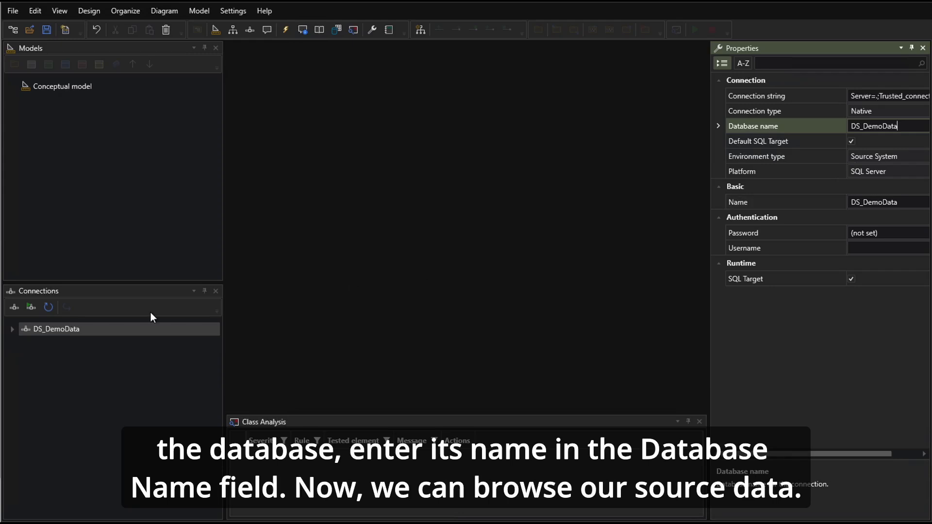
- Browse the DS_DemoData database to the PersMaster schema and examine the data in its Person and Gender tables
{"action": "left_click", "coordinate": [12, 330]}
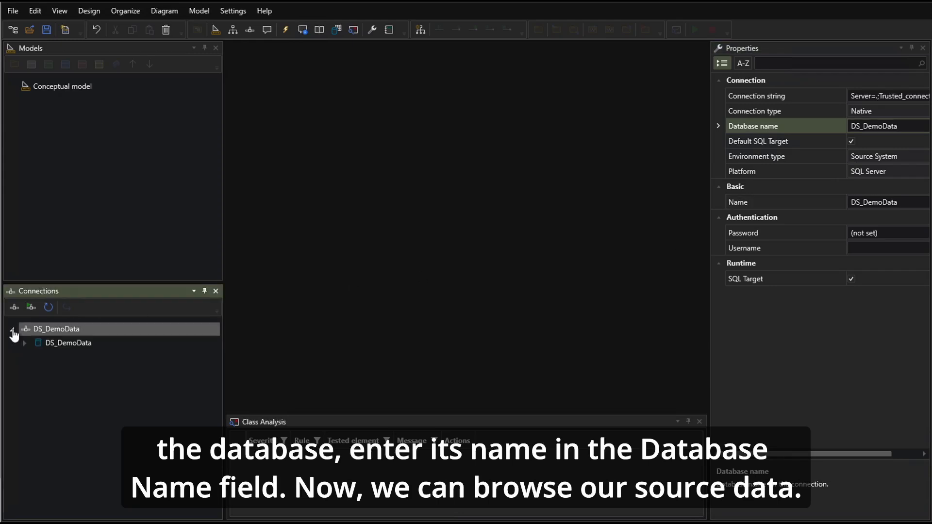
{"action": "left_click", "coordinate": [25, 344]}
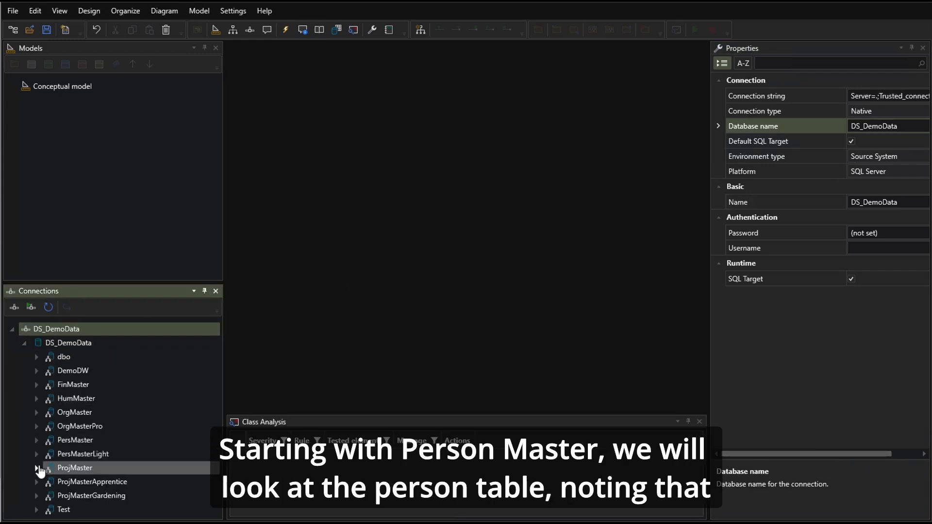
{"action": "left_click", "coordinate": [36, 440]}
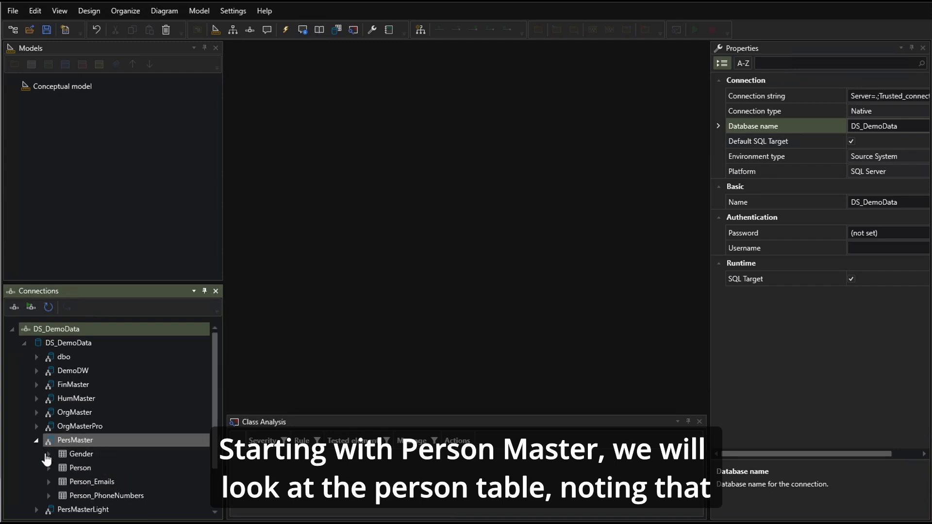
{"action": "left_click", "coordinate": [80, 468]}
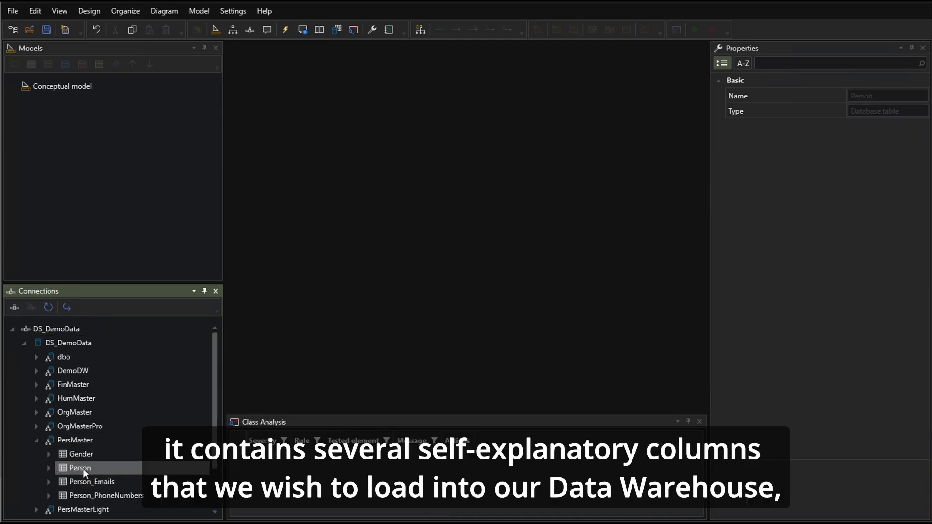
{"action": "double_click", "coordinate": [83, 468]}
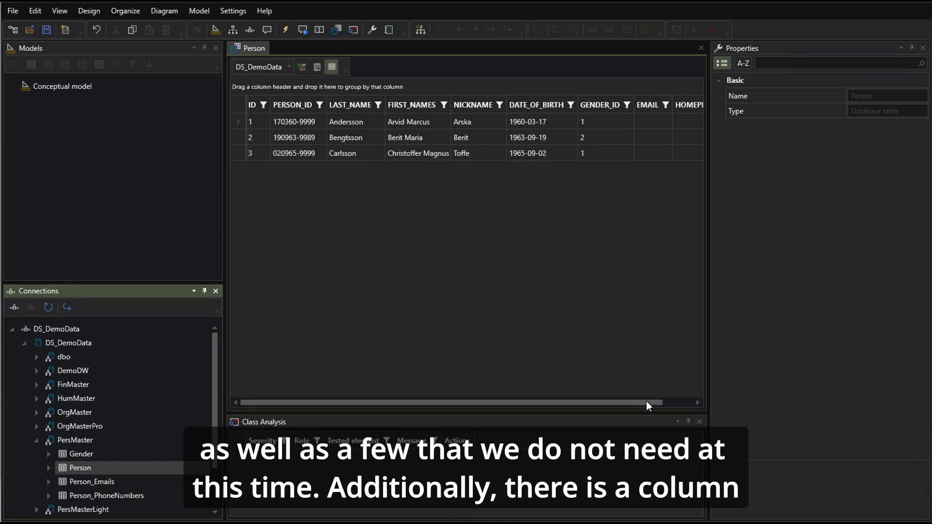
{"action": "left_click_drag", "start_coordinate": [646, 403], "coordinate": [470, 402]}
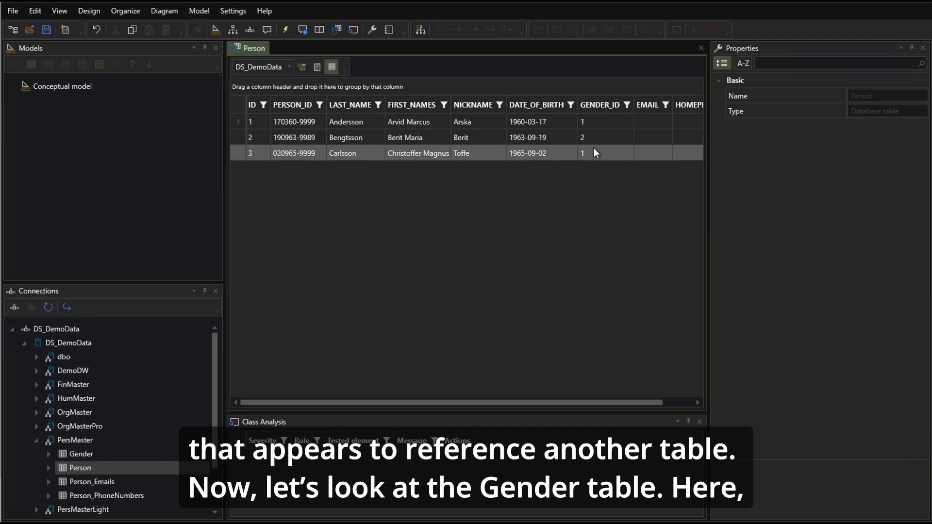
{"action": "double_click", "coordinate": [80, 453]}
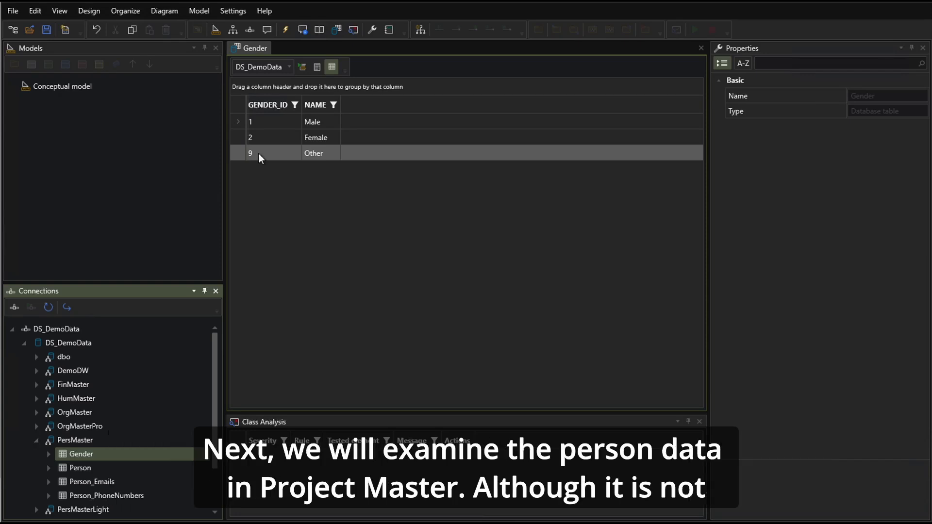
- Examine the ProjMaster schema's Person table and compare its columns with the PersMaster Person table
{"action": "left_click_drag", "start_coordinate": [216, 354], "coordinate": [212, 411]}
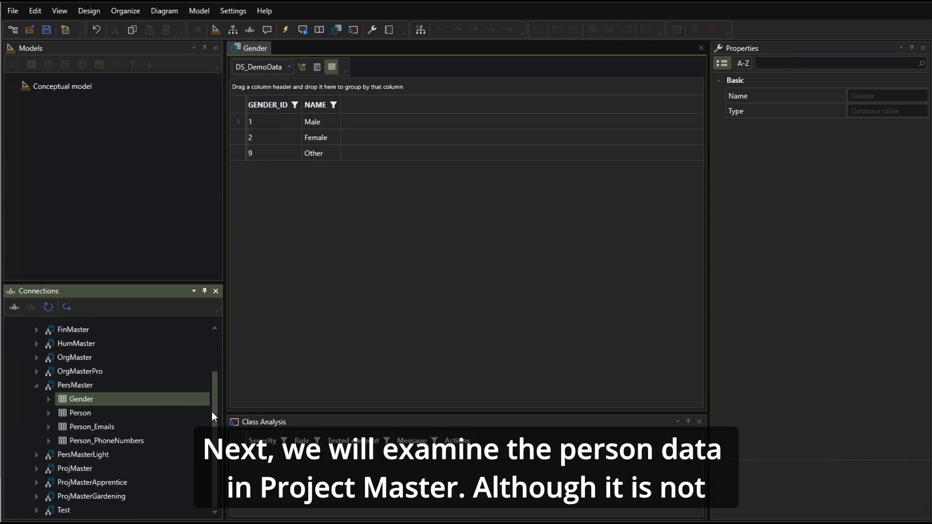
{"action": "left_click", "coordinate": [37, 468]}
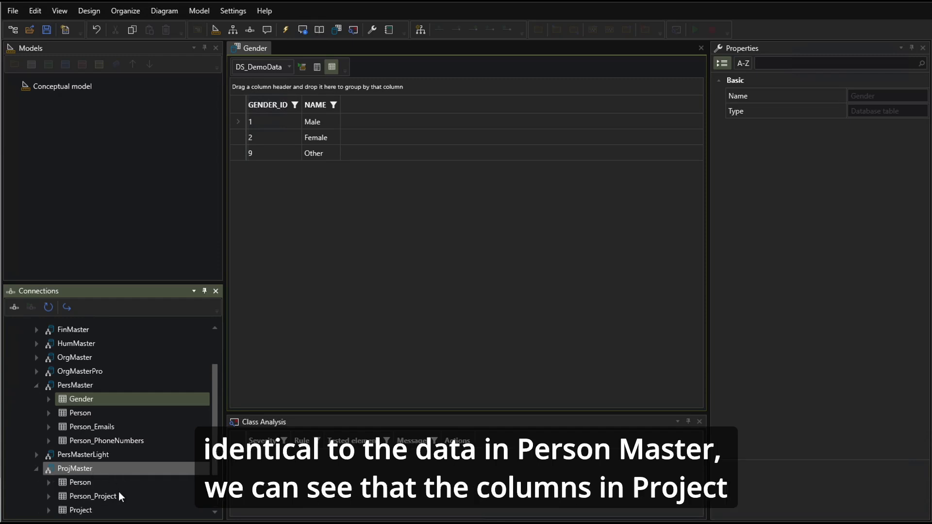
{"action": "left_click", "coordinate": [83, 482]}
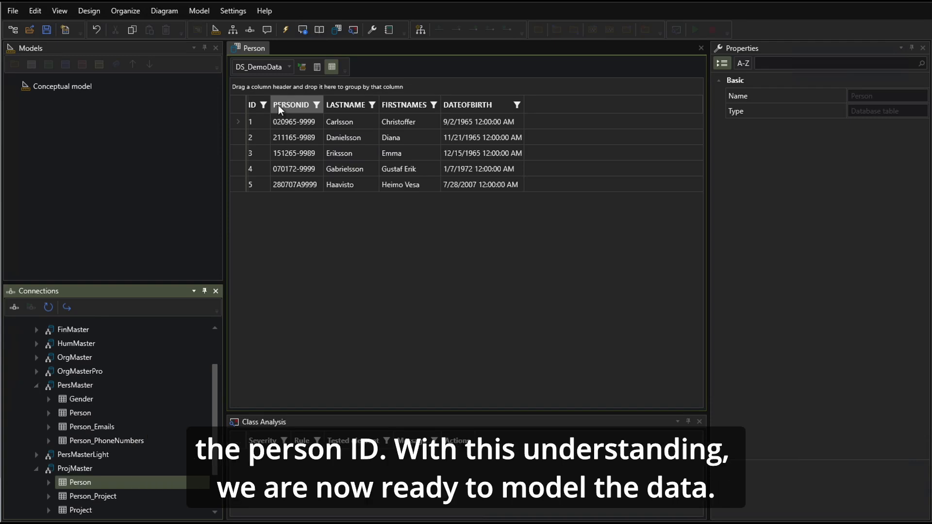
{"action": "left_click", "coordinate": [85, 412]}
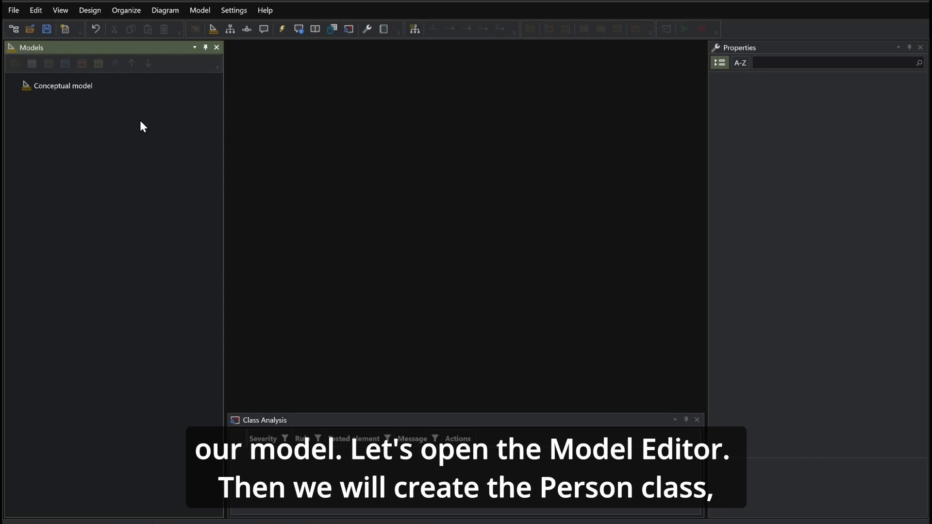
- Open the conceptual model in the Model Editor and add a Party, Place, Thing class named Person
{"action": "left_click", "coordinate": [123, 87]}
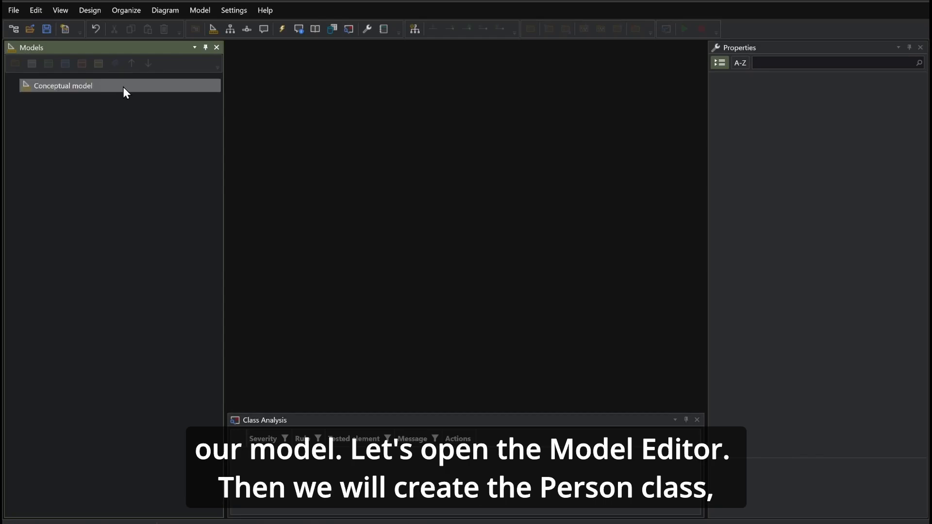
{"action": "left_click", "coordinate": [196, 29]}
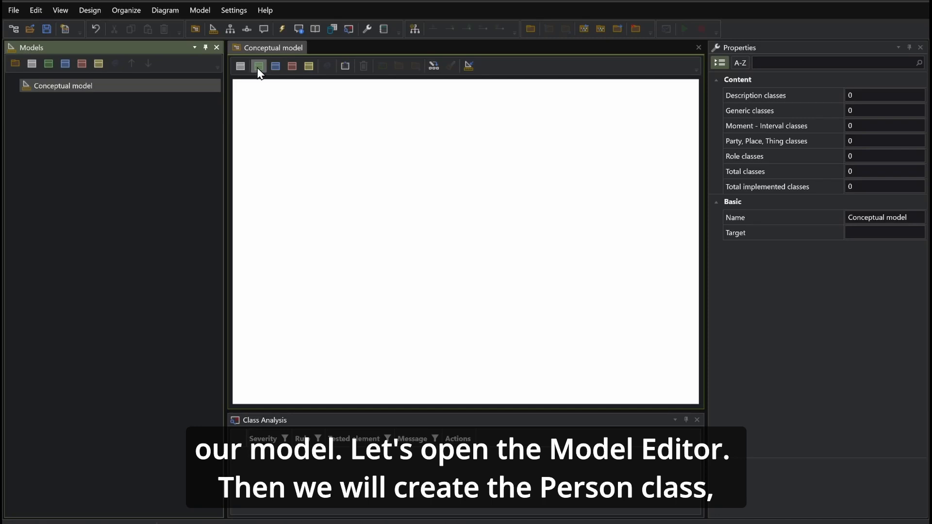
{"action": "left_click", "coordinate": [258, 66]}
{"action": "double_click", "coordinate": [248, 96]}
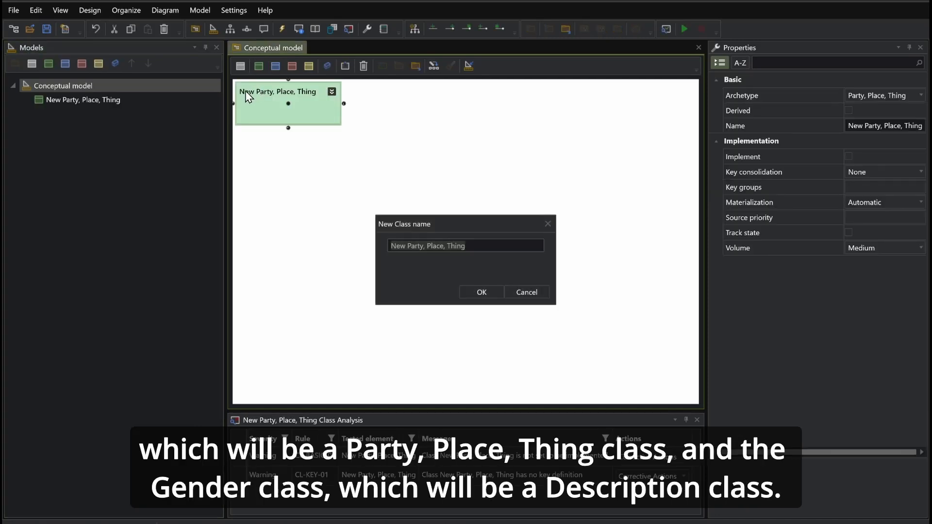
{"action": "type", "text": "Person"}
{"action": "key", "text": "Return"}
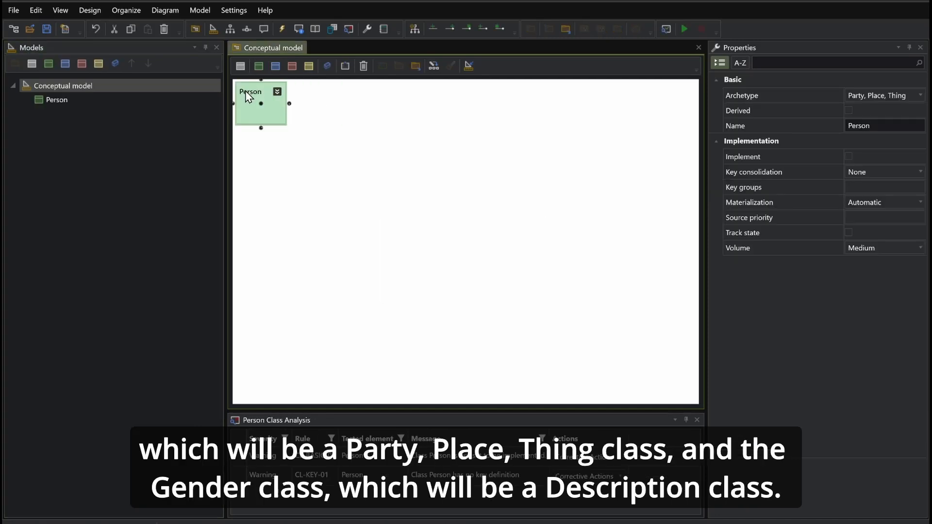
- Add a Description class named Gender to the conceptual model and automatically arrange the diagram's classes
{"action": "left_click", "coordinate": [275, 66]}
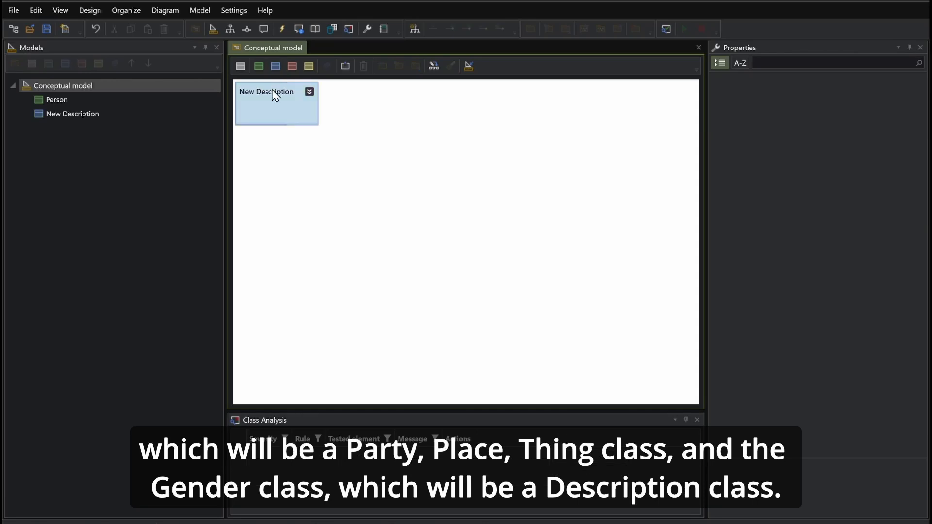
{"action": "double_click", "coordinate": [272, 91]}
{"action": "type", "text": "Gender"}
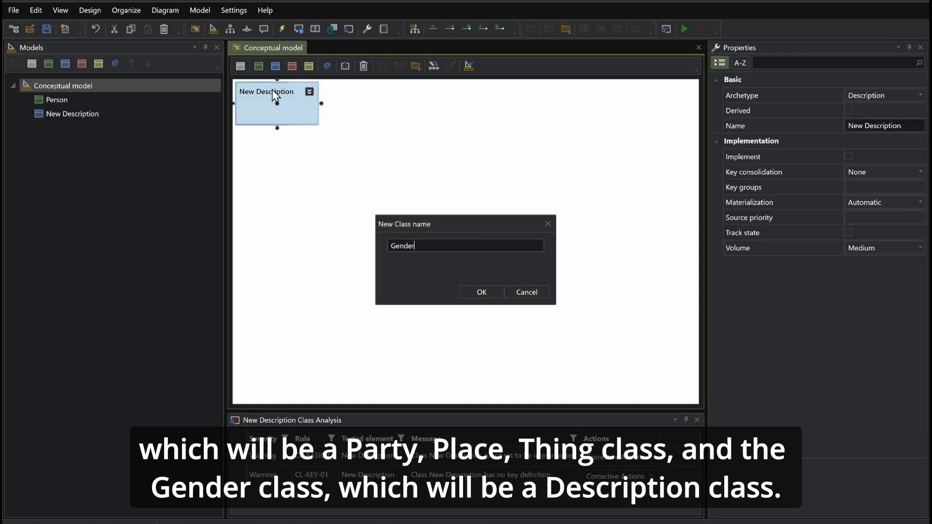
{"action": "key", "text": "Return"}
{"action": "left_click", "coordinate": [370, 110]}
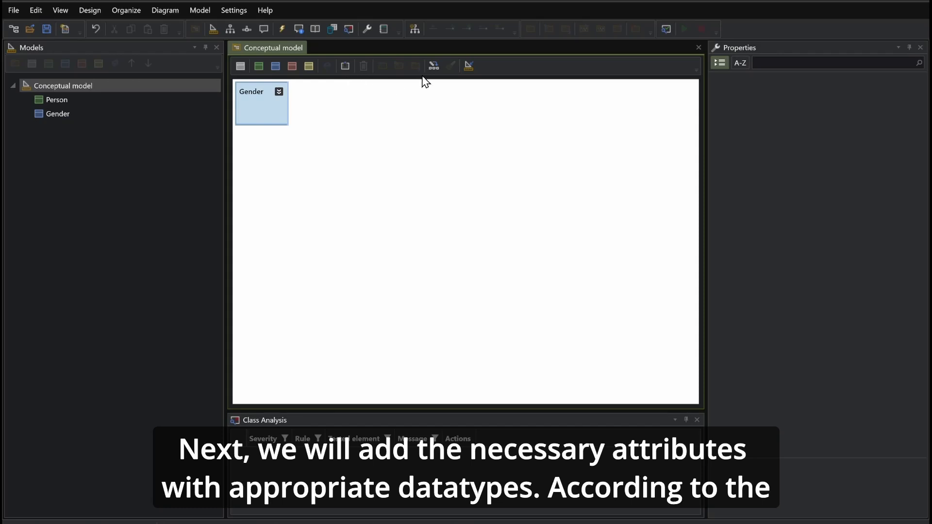
{"action": "left_click", "coordinate": [433, 66]}
- Use Quick Input to add Person attributes: Person id : code, First names : name, Nickname : name, Last name : name, Date of birth : birthdate
{"action": "left_click", "coordinate": [123, 99]}
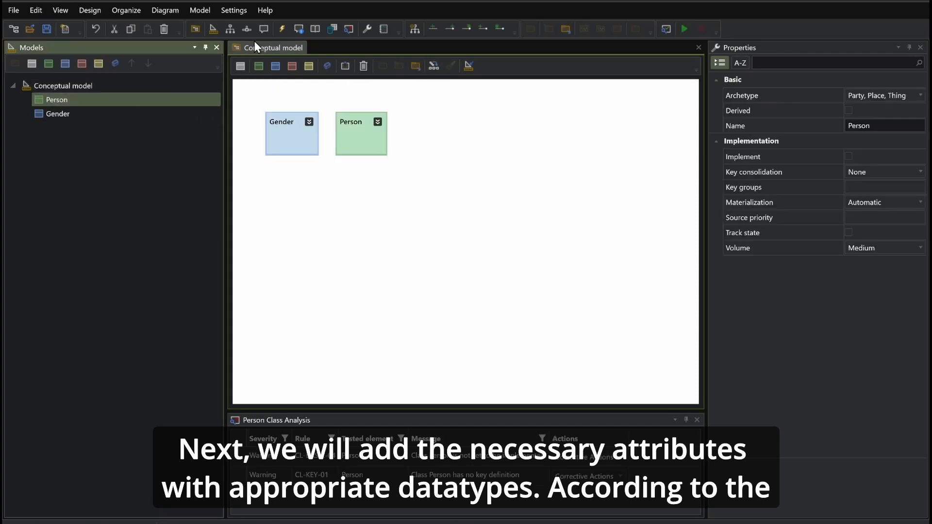
{"action": "left_click", "coordinate": [280, 32]}
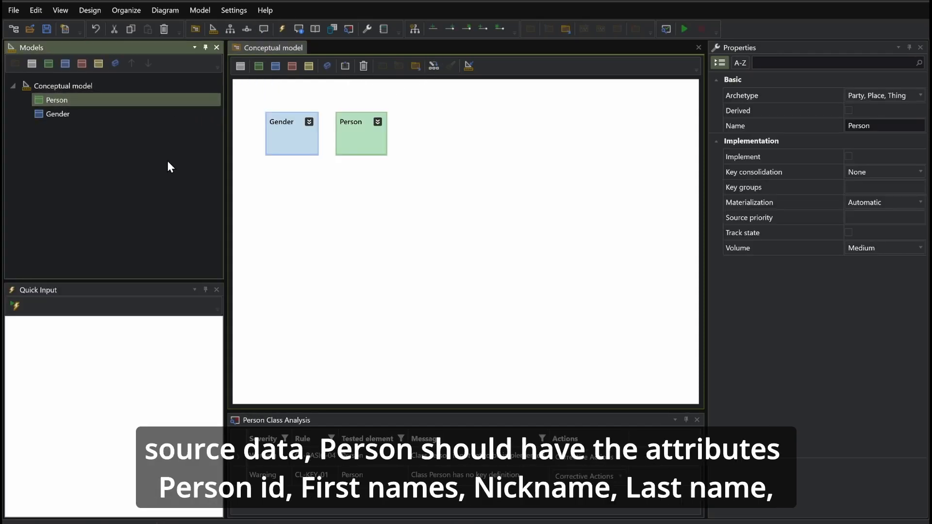
{"action": "left_click", "coordinate": [137, 357]}
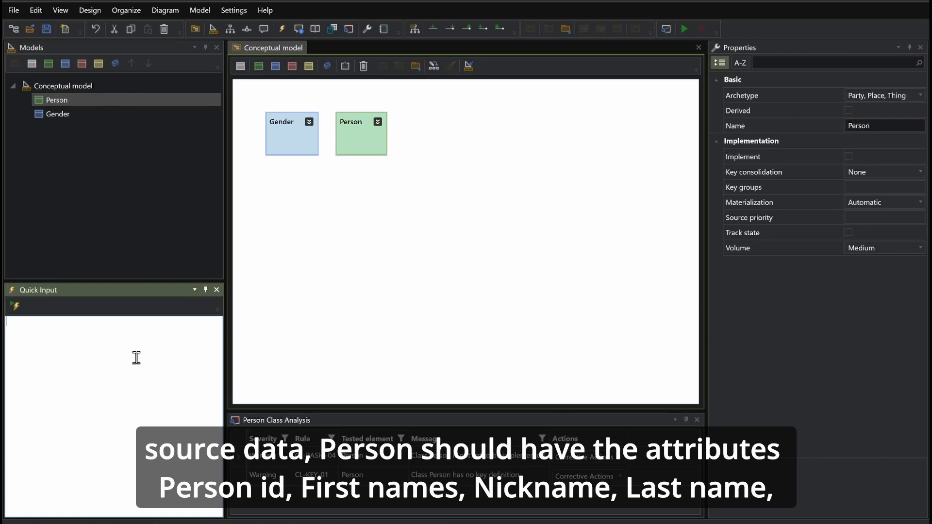
{"action": "type", "text": "Person id : code"}
{"action": "key", "text": "Return"}
{"action": "type", "text": "First names : name"}
{"action": "key", "text": "Return"}
{"action": "type", "text": "Nickname : name"}
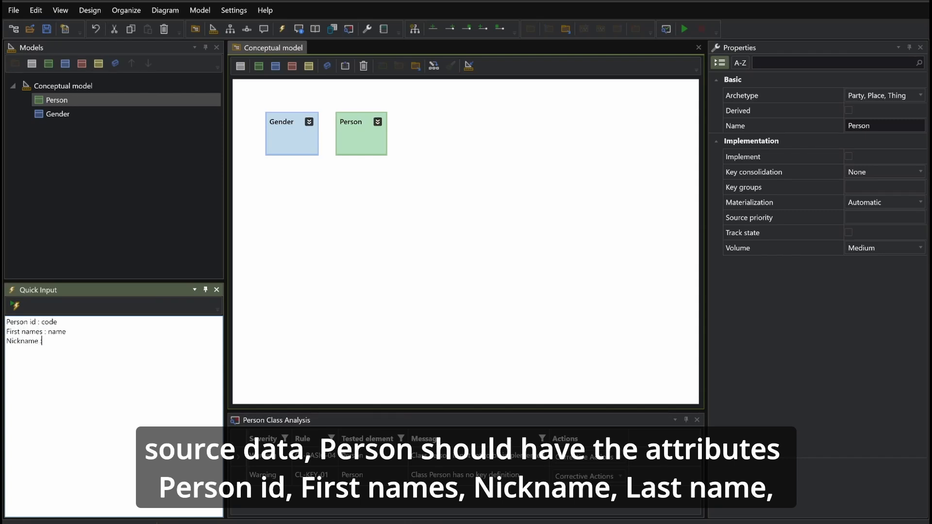
{"action": "key", "text": "Return"}
{"action": "type", "text": "Last name : name"}
{"action": "key", "text": "Return"}
{"action": "type", "text": "Date of"}
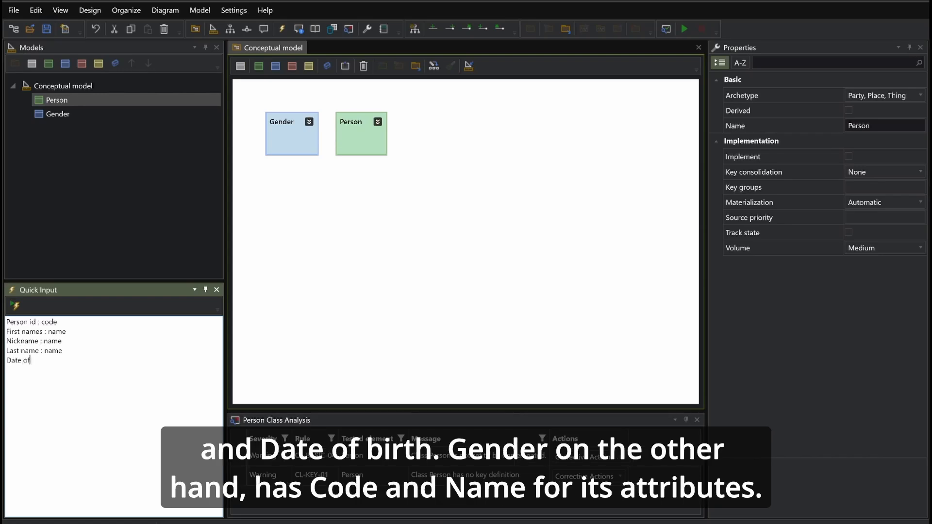
{"action": "type", "text": " birth : birthdate"}
{"action": "left_click", "coordinate": [15, 306]}
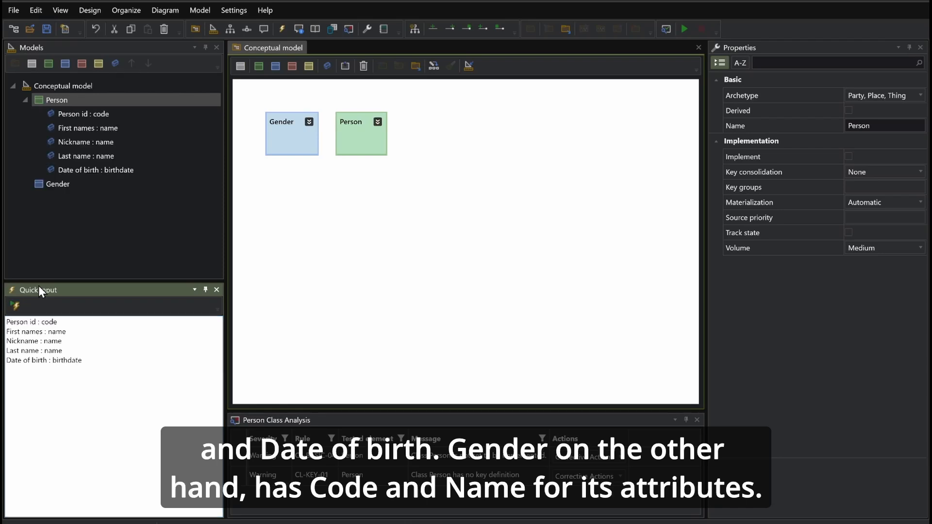
- Replace the Quick Input text and add the attributes Code : code and Name : name to the Gender class
{"action": "left_click", "coordinate": [57, 185]}
{"action": "left_click_drag", "start_coordinate": [124, 395], "coordinate": [6, 285]}
{"action": "type", "text": "C"}
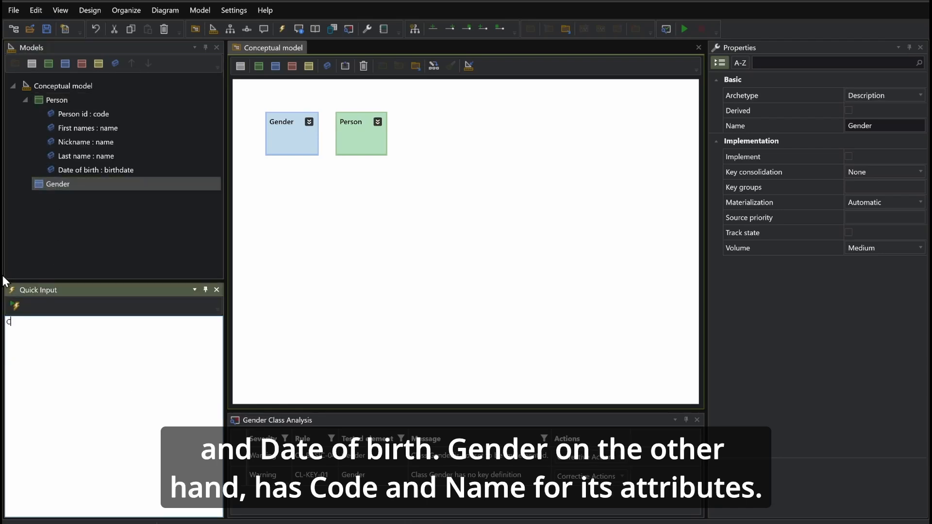
{"action": "type", "text": "ode : code"}
{"action": "key", "text": "Return"}
{"action": "type", "text": "Name : name"}
{"action": "left_click", "coordinate": [17, 304]}
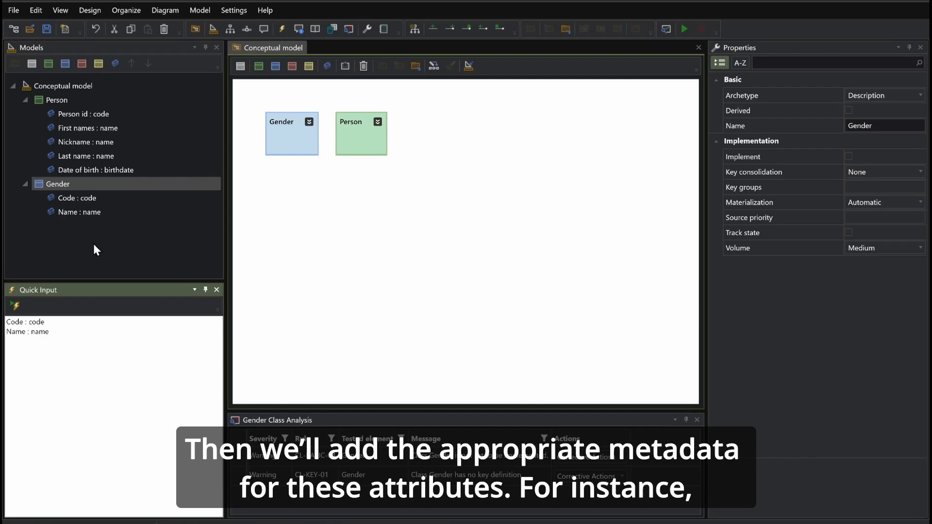
- Set the Rate of Change of Person's Date of birth attribute to Never
{"action": "left_click", "coordinate": [95, 175]}
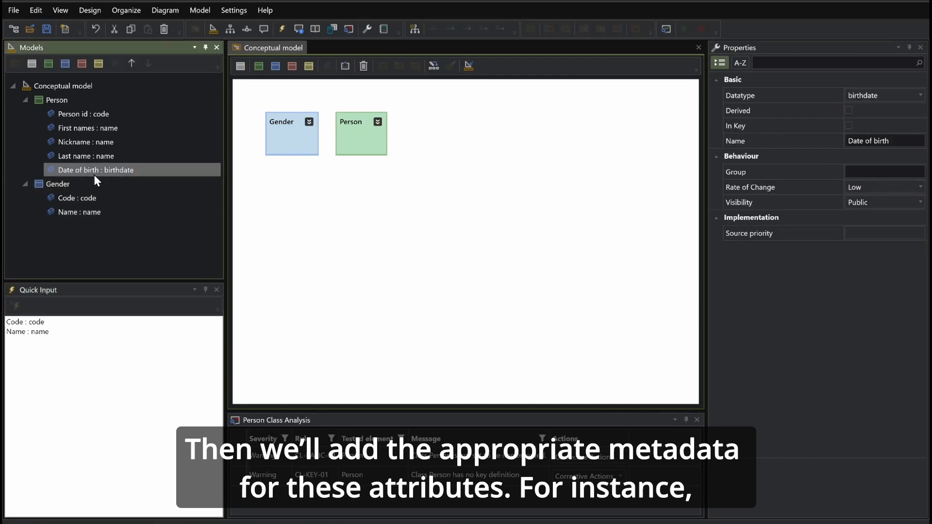
{"action": "left_click", "coordinate": [858, 192]}
{"action": "left_click", "coordinate": [862, 214]}
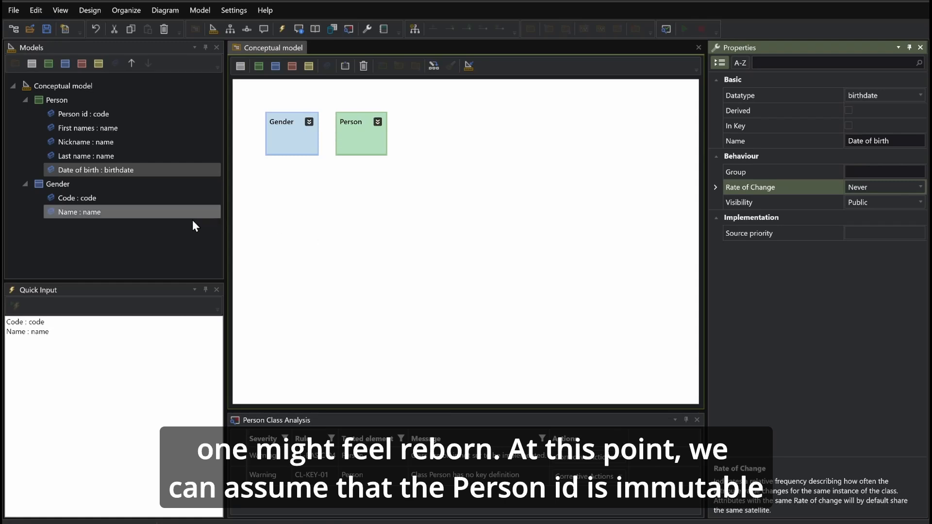
- Set the Rate of Change of Person's Person id attribute to Never and include the attribute in the key
{"action": "left_click", "coordinate": [122, 120]}
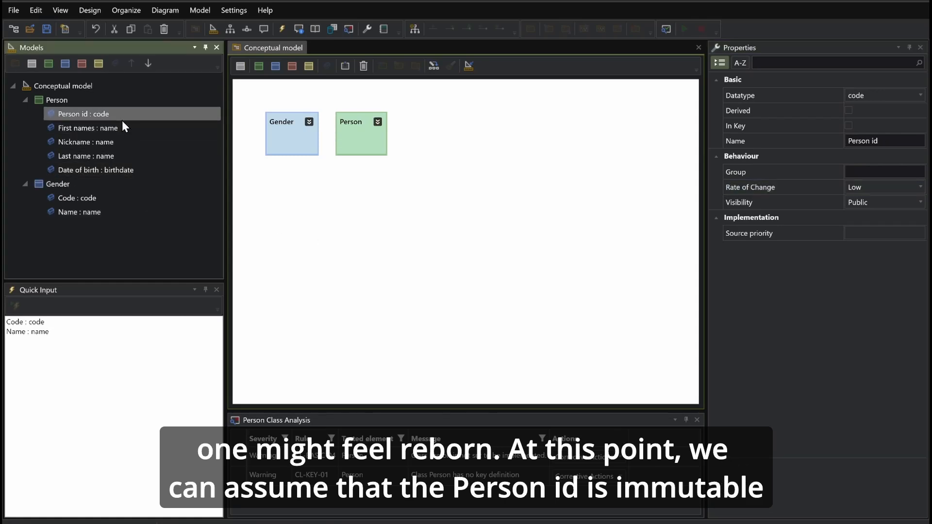
{"action": "left_click", "coordinate": [865, 190]}
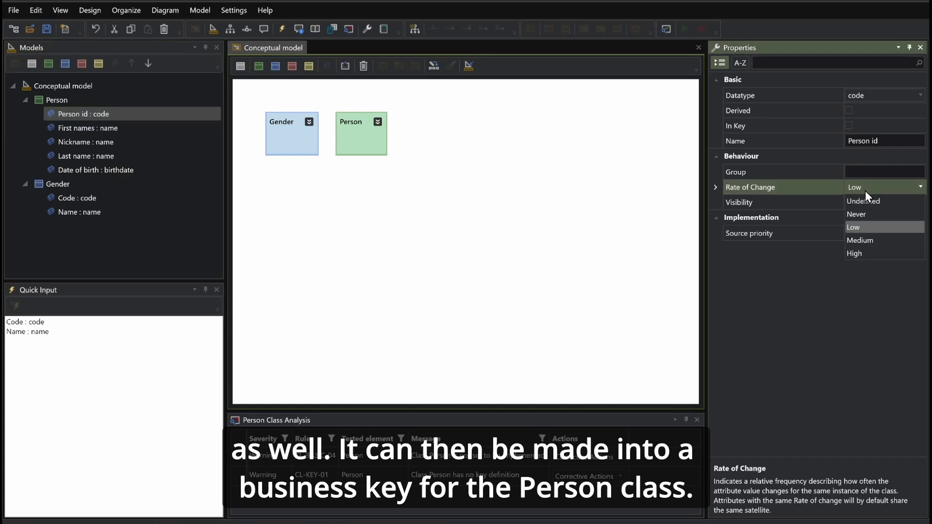
{"action": "left_click", "coordinate": [870, 218]}
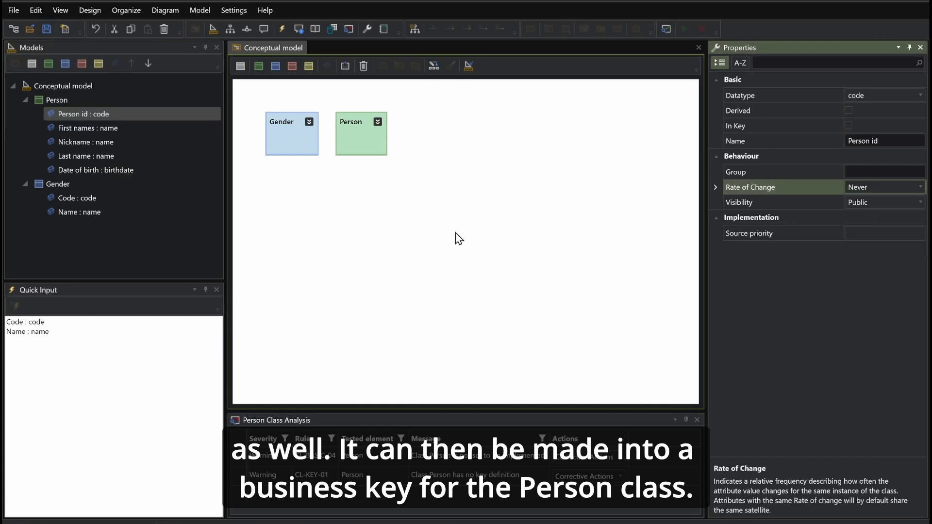
{"action": "left_click", "coordinate": [848, 125]}
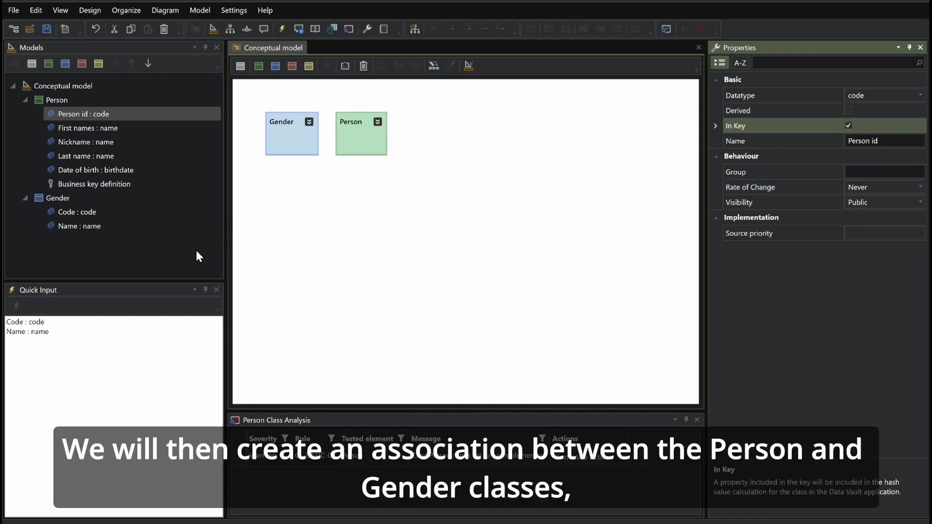
- Create an association from the Person class to the Gender class and automatically arrange the diagram
{"action": "left_click", "coordinate": [357, 122]}
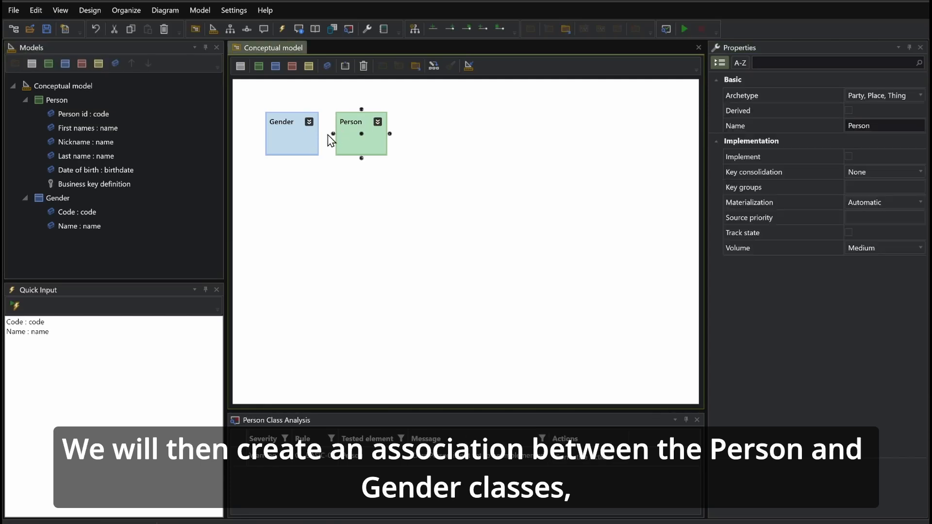
{"action": "left_click_drag", "start_coordinate": [335, 135], "coordinate": [308, 142]}
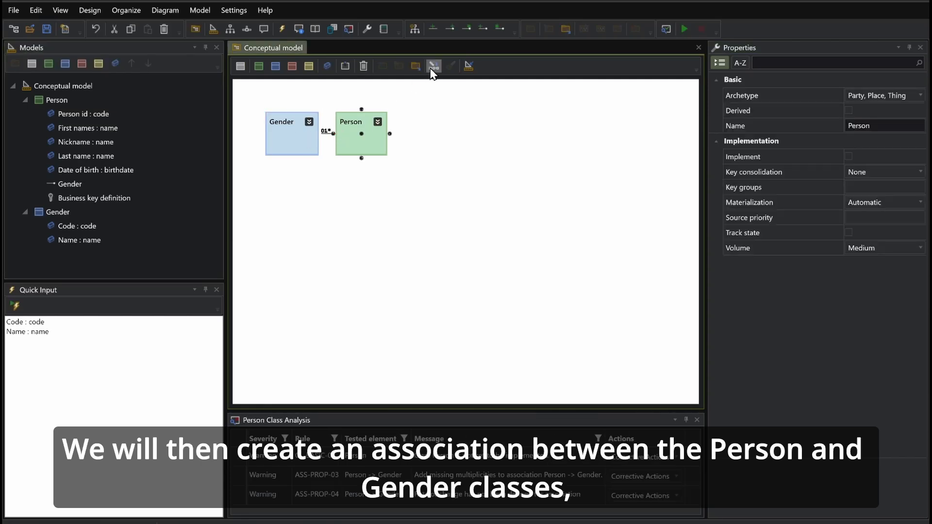
{"action": "left_click", "coordinate": [434, 65]}
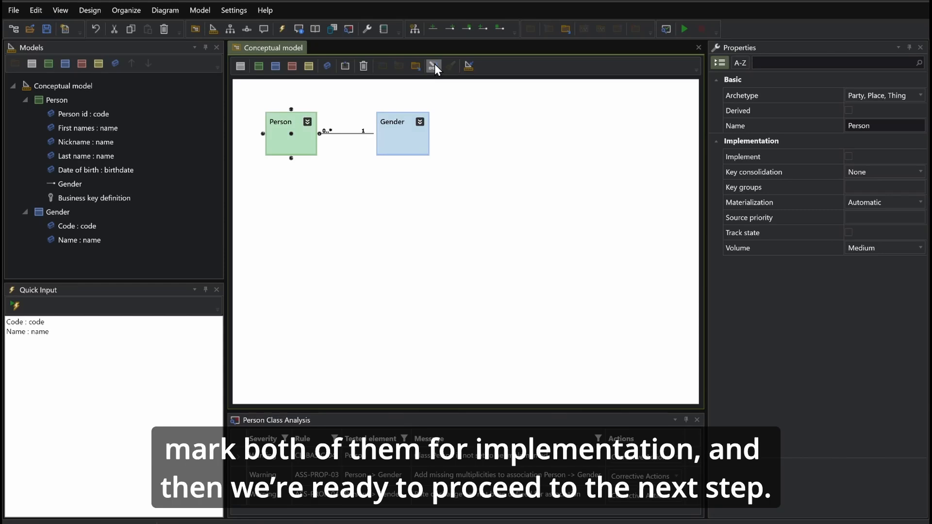
- Mark both the Person and Gender classes for implementation
{"action": "left_click", "coordinate": [115, 100]}
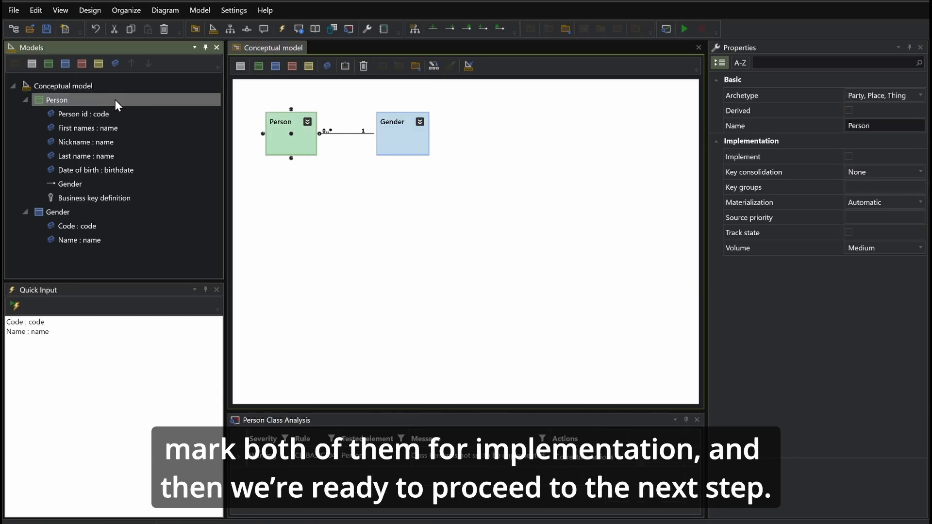
{"action": "left_click", "coordinate": [850, 155]}
{"action": "left_click", "coordinate": [197, 218]}
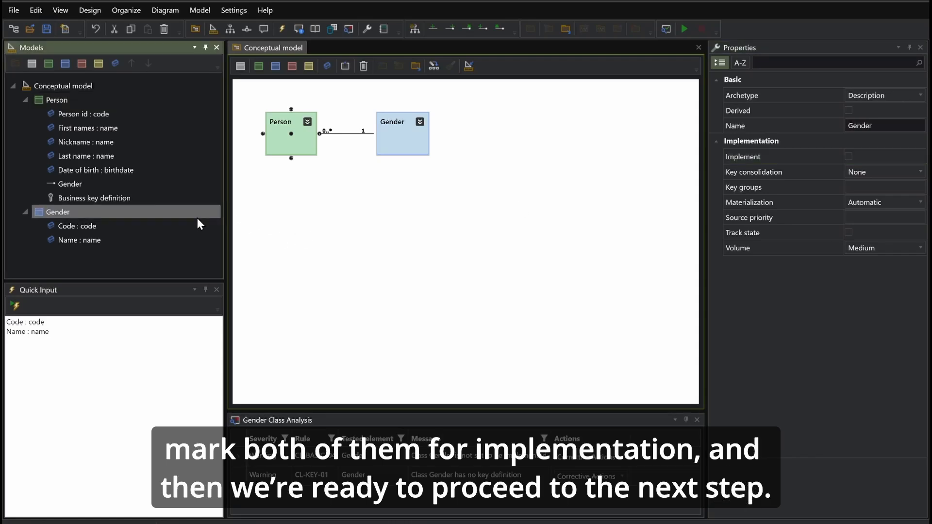
{"action": "left_click", "coordinate": [848, 158]}
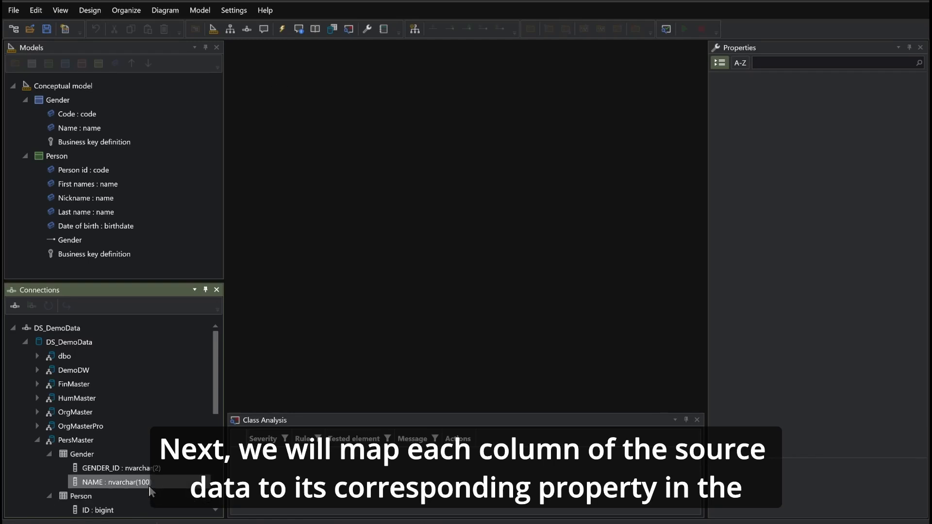
- Create a new mapping file with the source name PersMaster
{"action": "scroll", "coordinate": [116, 461], "scroll_direction": "down", "scroll_amount": 1}
{"action": "scroll", "coordinate": [124, 468], "scroll_direction": "down", "scroll_amount": 1}
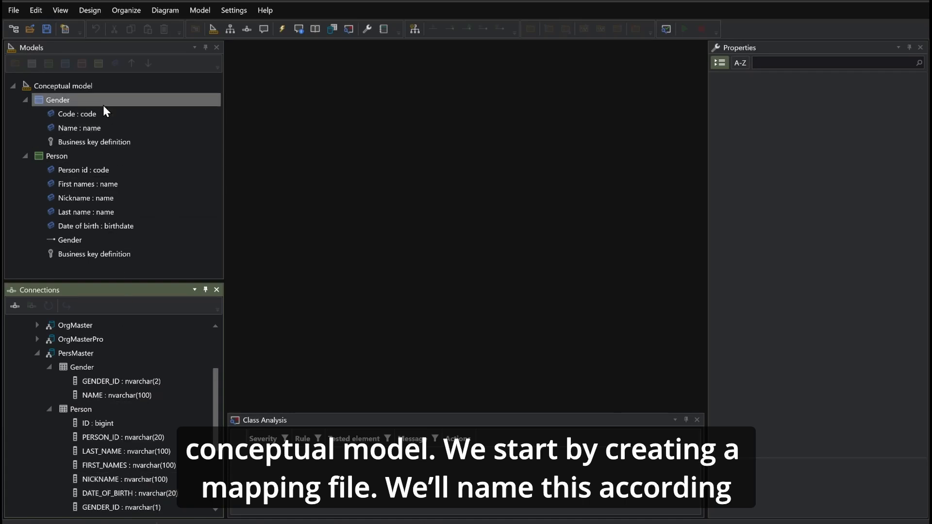
{"action": "left_click", "coordinate": [14, 10]}
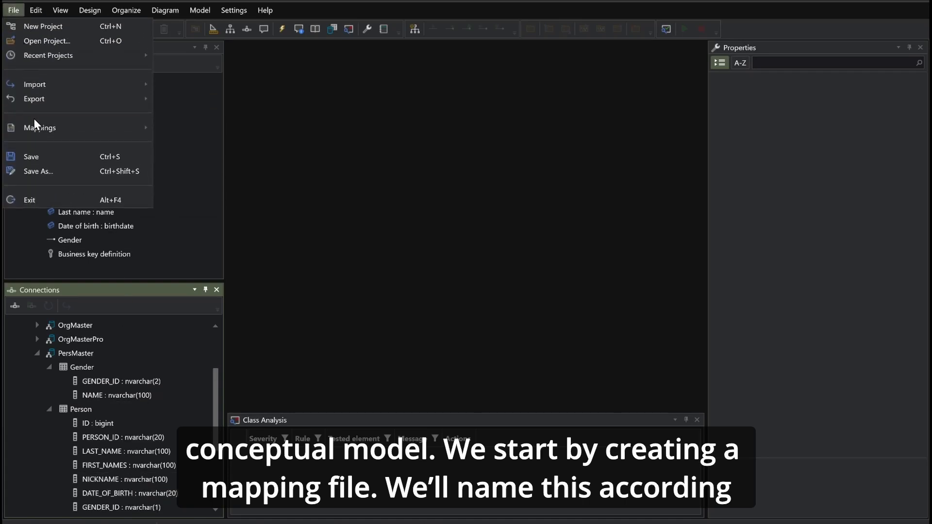
{"action": "mouse_move", "coordinate": [39, 127]}
{"action": "left_click", "coordinate": [172, 133]}
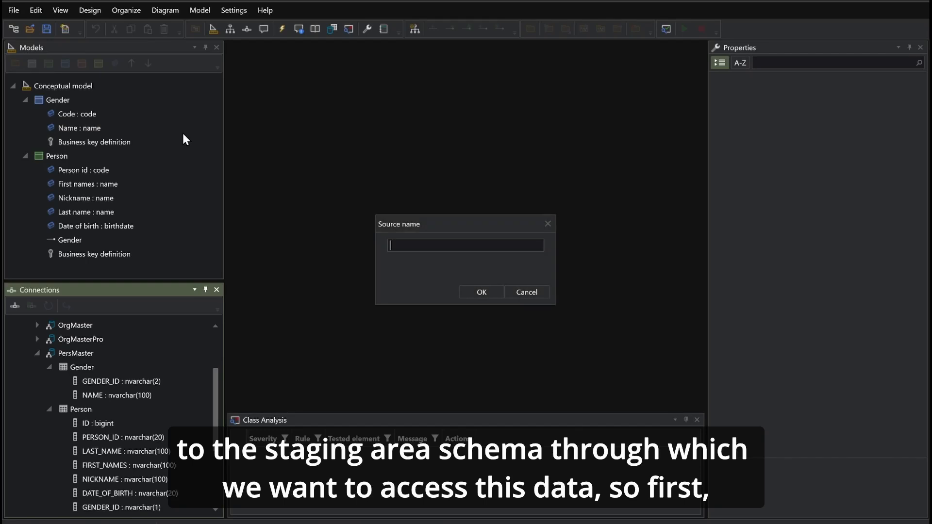
{"action": "type", "text": "Pe"}
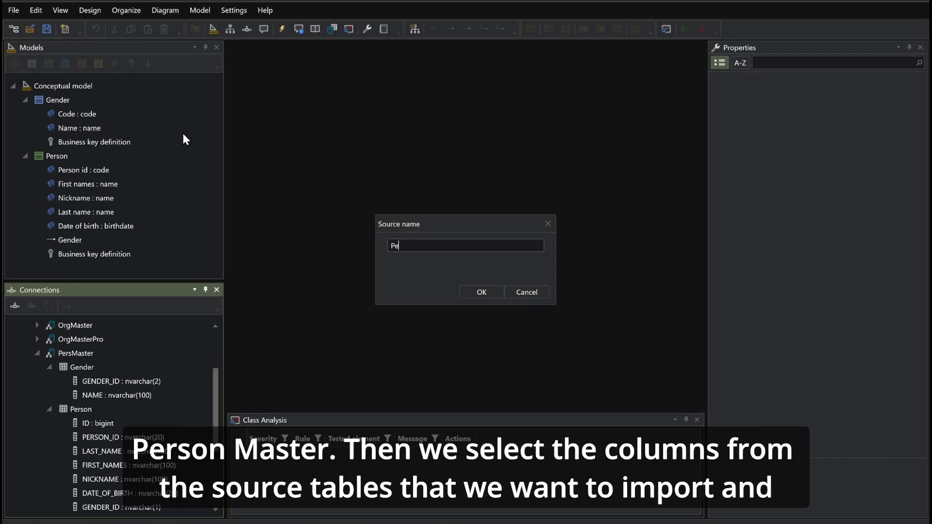
{"action": "type", "text": "rsMaster"}
{"action": "key", "text": "Return"}
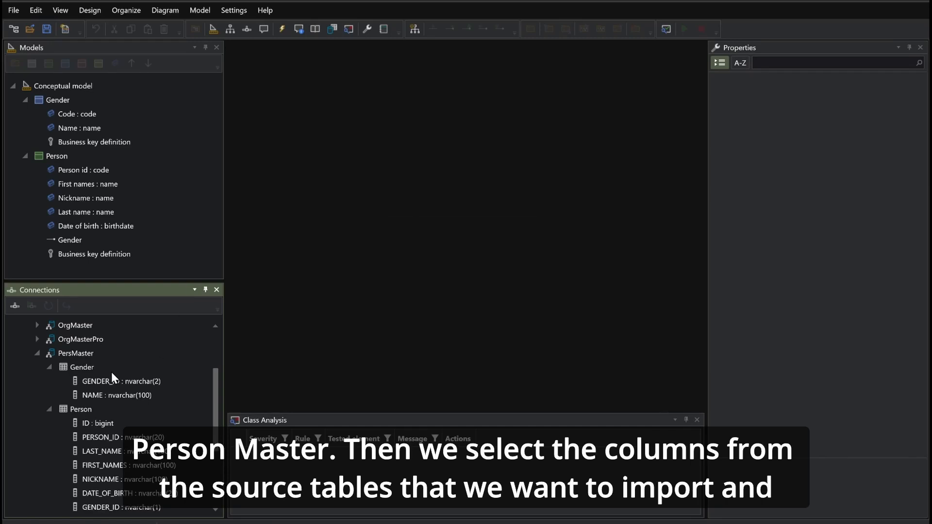
- Add PersMaster's Gender table and the Person table's columns from ID through GENDER_ID to the mapping file
{"action": "left_click_drag", "start_coordinate": [97, 368], "coordinate": [287, 128]}
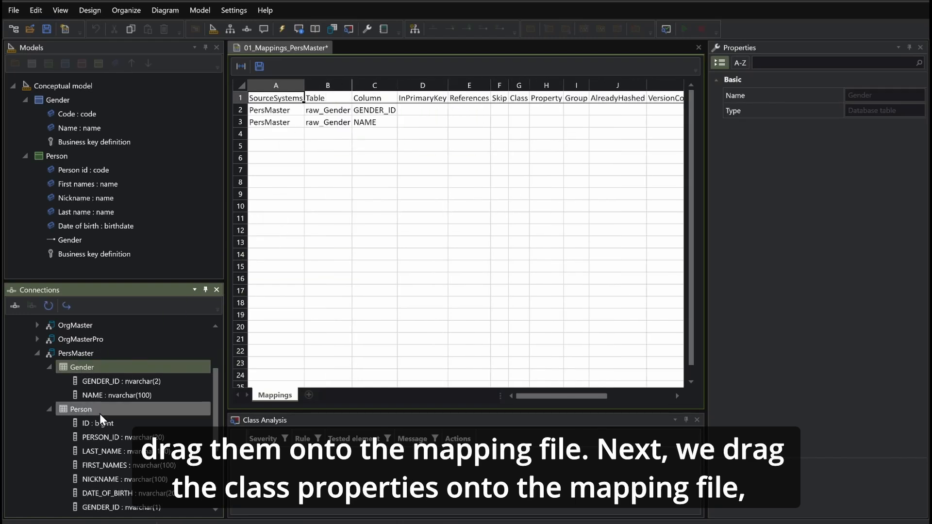
{"action": "left_click", "coordinate": [98, 428]}
{"action": "left_click", "coordinate": [109, 505], "text": "shift"}
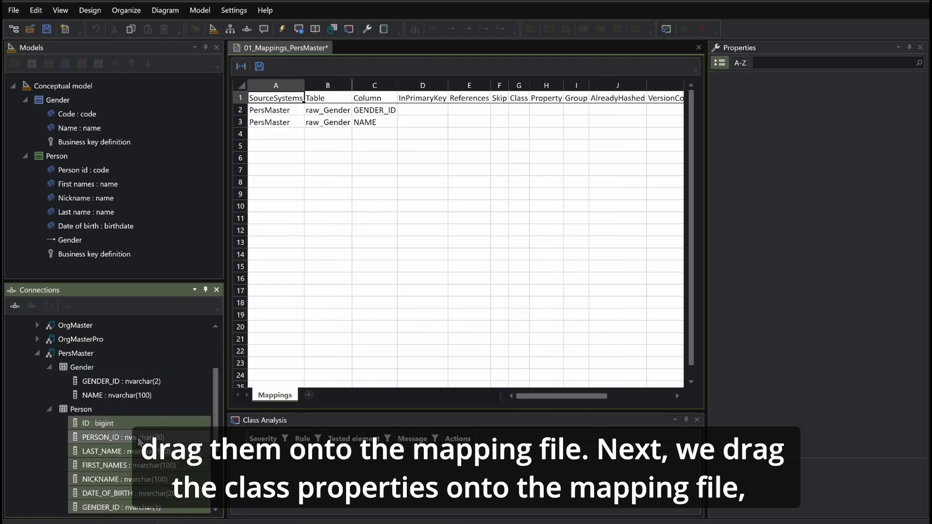
{"action": "left_click_drag", "start_coordinate": [188, 420], "coordinate": [322, 193]}
{"action": "left_click_drag", "start_coordinate": [215, 400], "coordinate": [216, 415]}
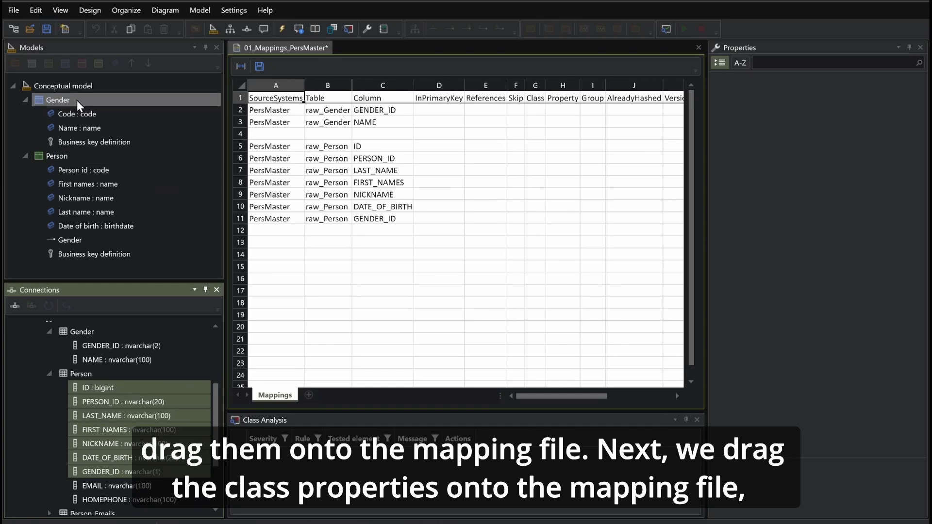
- Map the Gender class to the raw_Gender rows, and Person id, Last name, First names, Nickname, Date of birth and Gender to raw_Person from PERSON_ID down
{"action": "left_click_drag", "start_coordinate": [77, 103], "coordinate": [369, 112]}
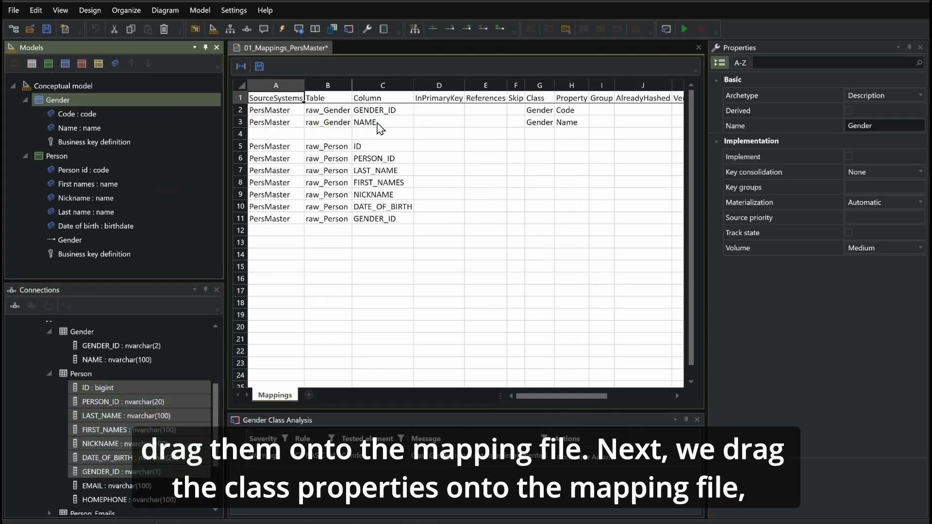
{"action": "left_click", "coordinate": [125, 171]}
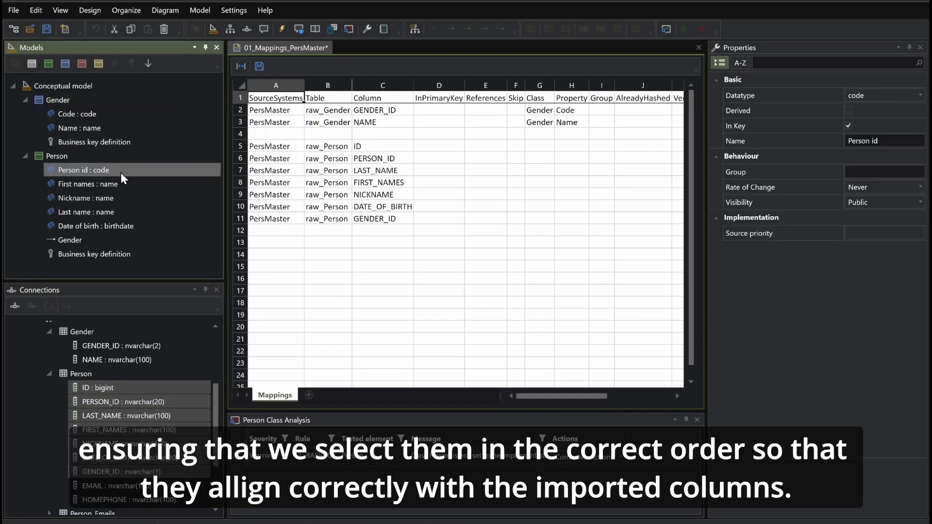
{"action": "left_click", "coordinate": [109, 213], "text": "ctrl"}
{"action": "left_click", "coordinate": [104, 184], "text": "ctrl"}
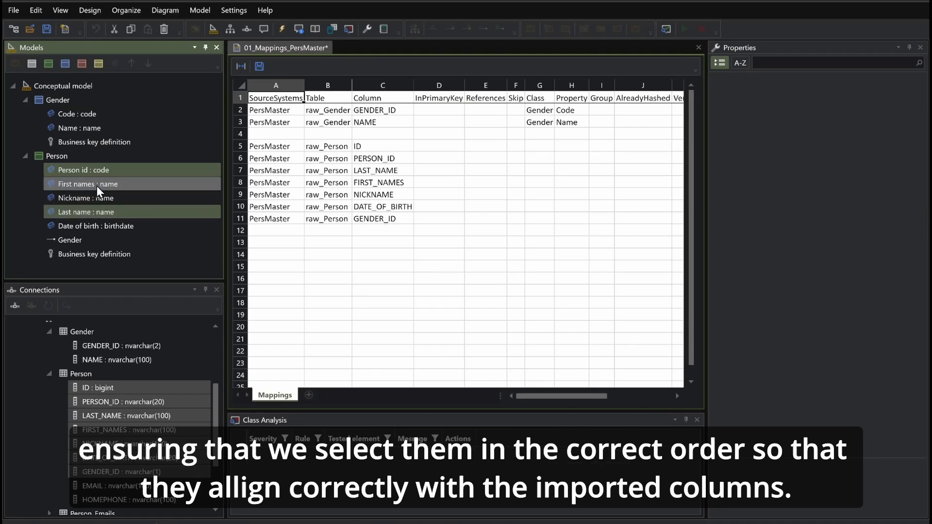
{"action": "left_click", "coordinate": [94, 199], "text": "ctrl"}
{"action": "left_click", "coordinate": [102, 226], "text": "ctrl"}
{"action": "left_click", "coordinate": [97, 240], "text": "ctrl"}
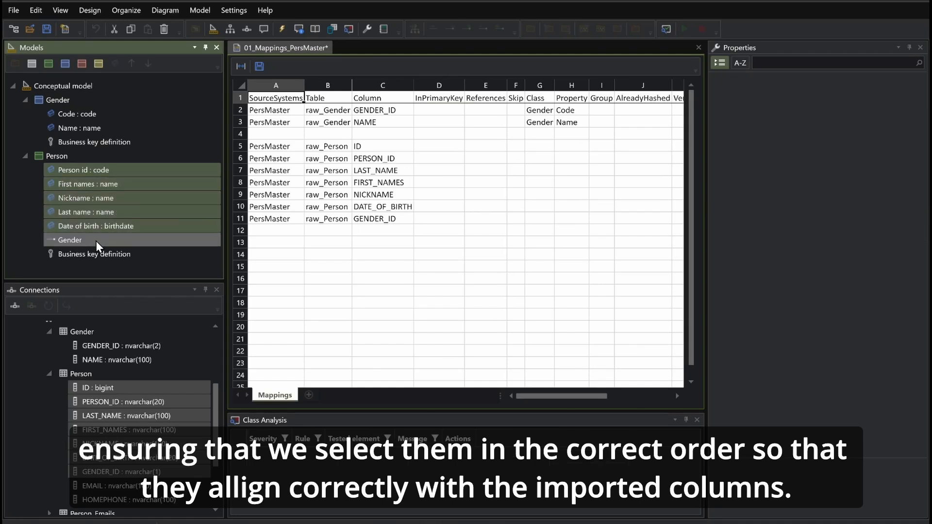
{"action": "left_click_drag", "start_coordinate": [92, 191], "coordinate": [368, 171]}
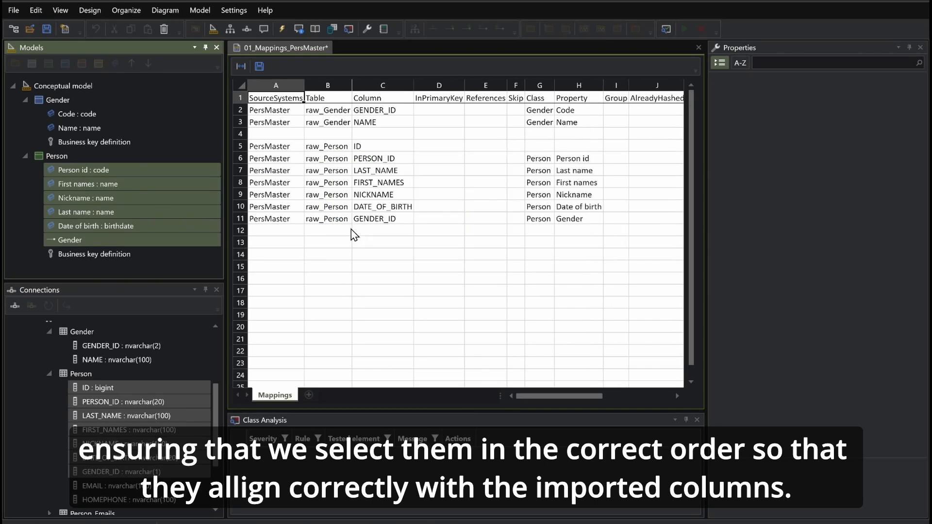
- Mark raw_Gender's GENDER_ID and raw_Person's ID as primary key columns with x in InPrimaryKey
{"action": "left_click", "coordinate": [440, 109]}
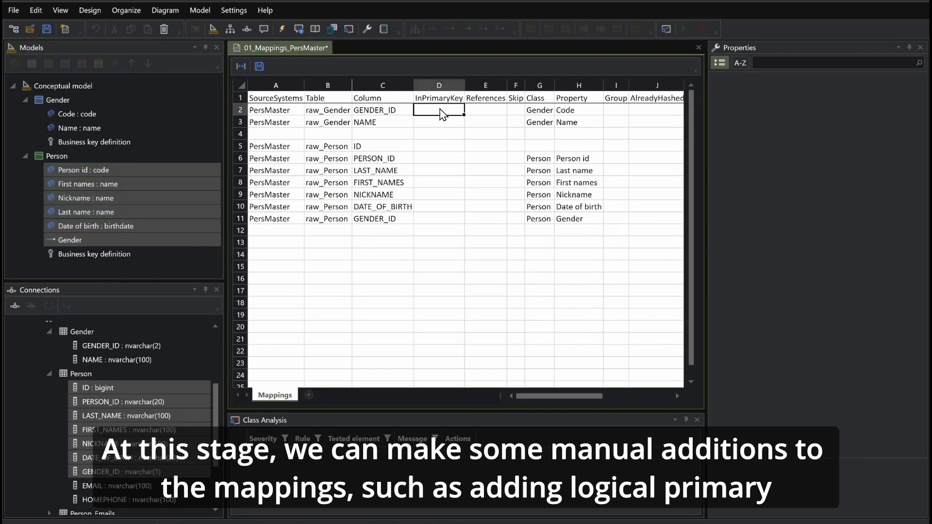
{"action": "type", "text": "x"}
{"action": "left_click", "coordinate": [428, 145]}
{"action": "type", "text": "x"}
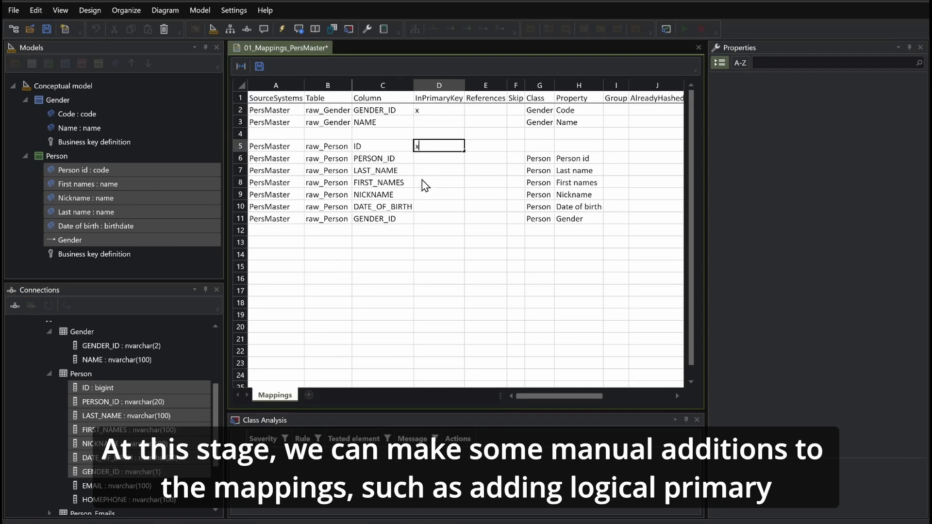
- Set the reference of raw_Person's GENDER_ID column to RAW_GENDER.GENDER_ID
{"action": "left_click", "coordinate": [484, 218]}
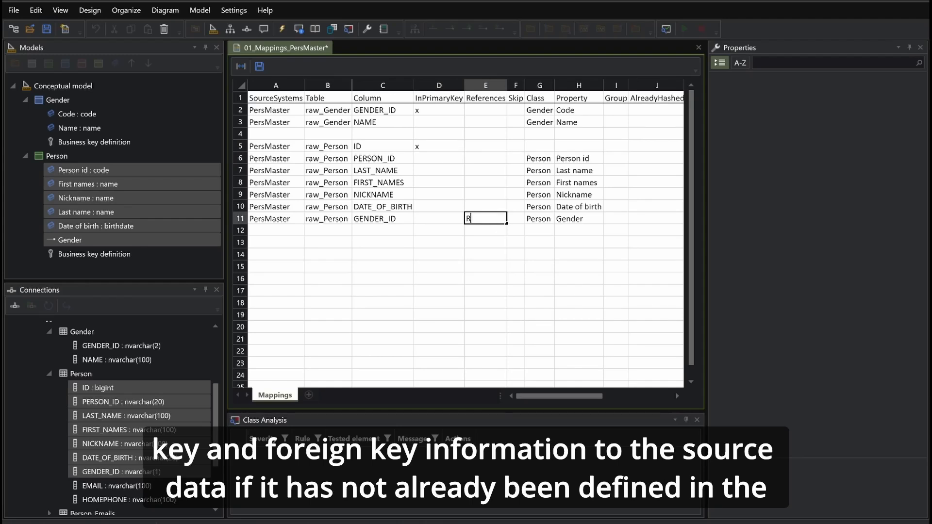
{"action": "type", "text": "RAW_GENDER.GENDER_ID"}
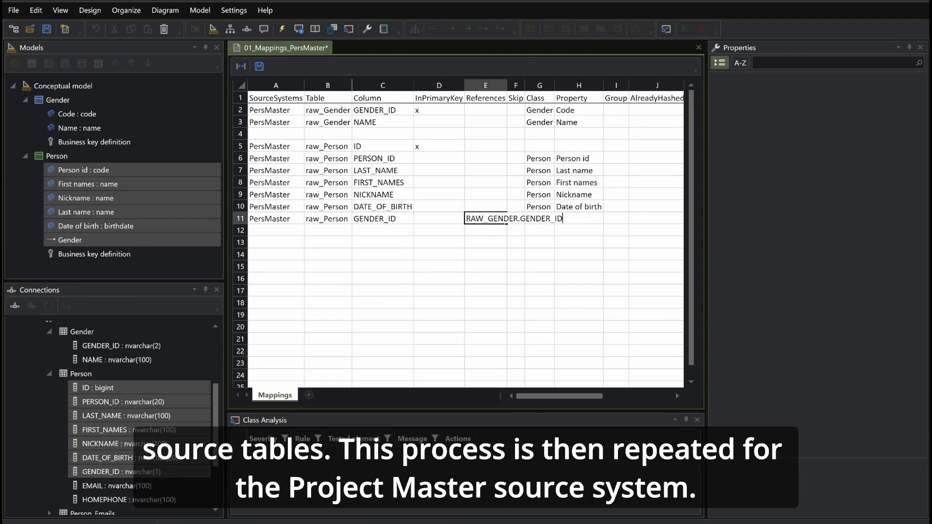
{"action": "left_click", "coordinate": [495, 231]}
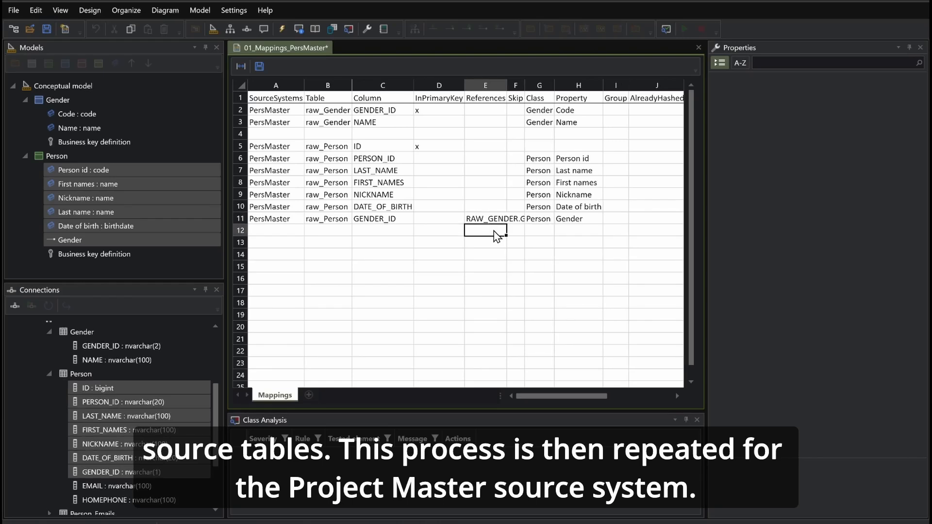
- Create another mapping file with the source name ProjMaster
{"action": "left_click", "coordinate": [15, 10]}
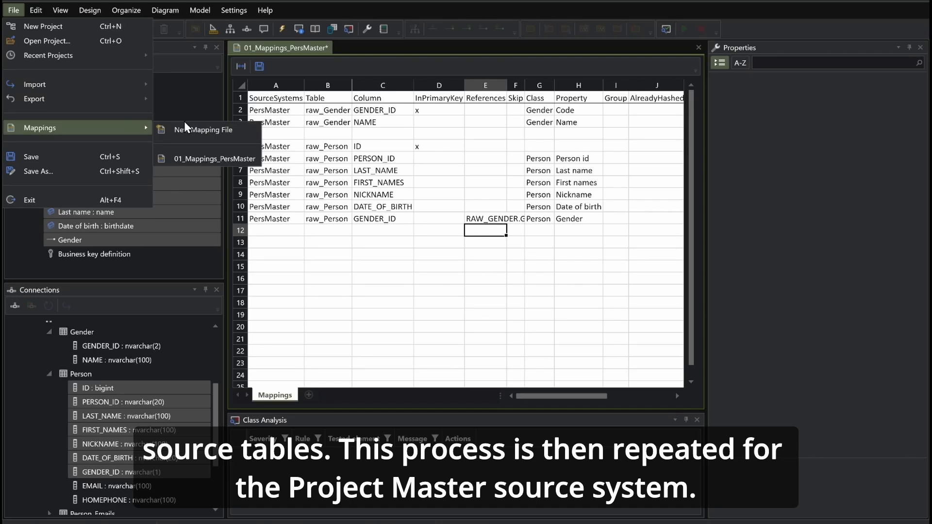
{"action": "left_click", "coordinate": [185, 125]}
{"action": "type", "text": "Proj"}
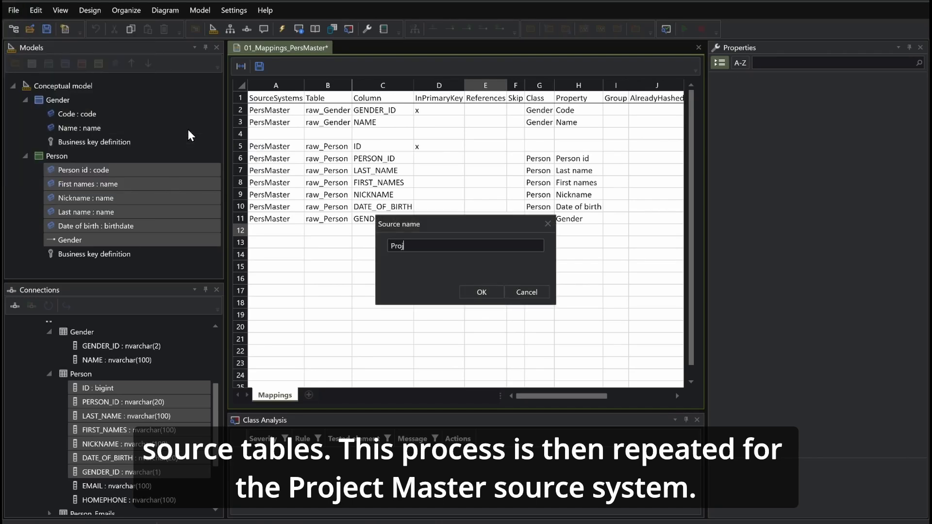
{"action": "type", "text": "Master"}
{"action": "key", "text": "Return"}
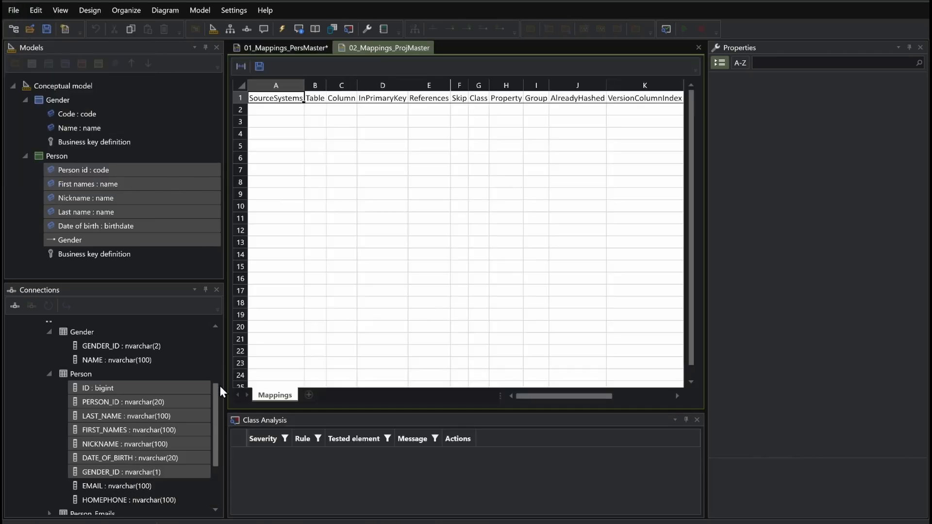
- Add all columns and the primary key of ProjMaster's Person table to the 02_Mappings_ProjMaster mapping file from row 2 down
{"action": "left_click_drag", "start_coordinate": [215, 397], "coordinate": [212, 453]}
{"action": "left_click", "coordinate": [37, 466]}
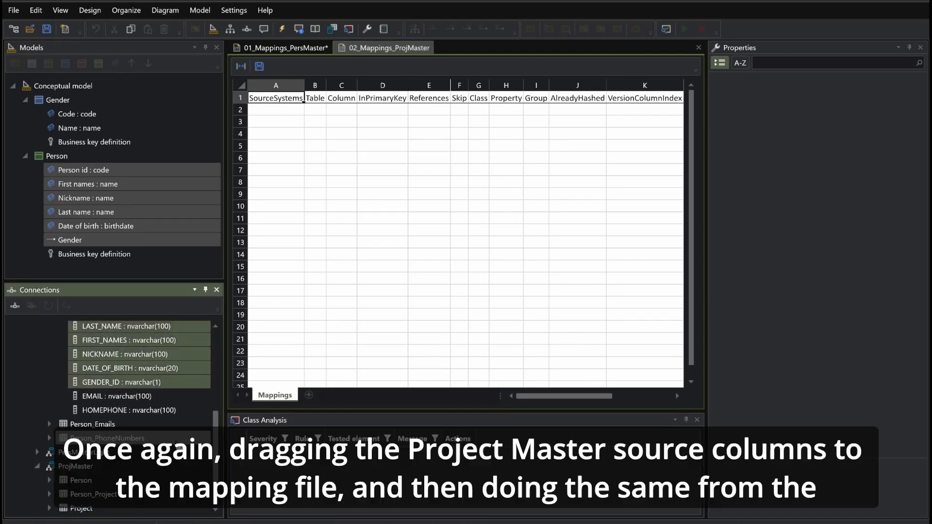
{"action": "scroll", "coordinate": [219, 473], "scroll_direction": "down", "scroll_amount": 1}
{"action": "left_click", "coordinate": [49, 425]}
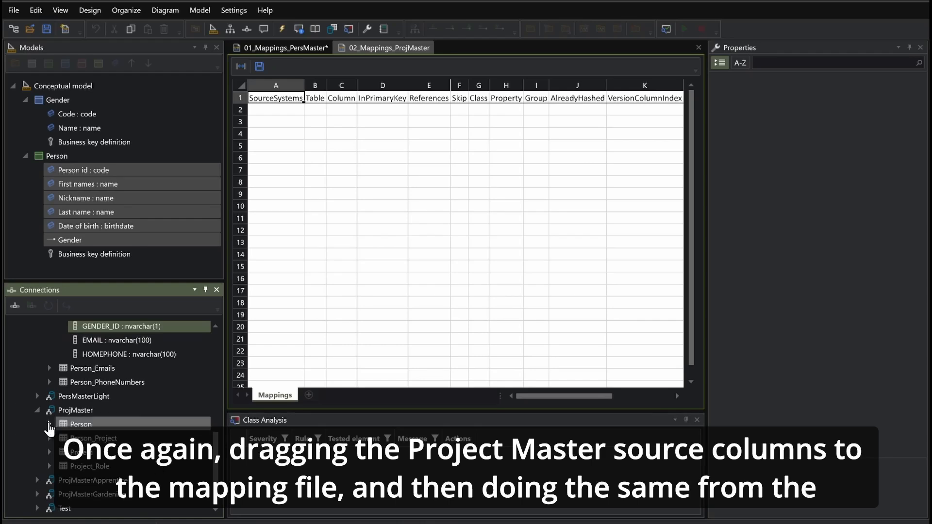
{"action": "left_click", "coordinate": [49, 425]}
{"action": "left_click", "coordinate": [92, 438]}
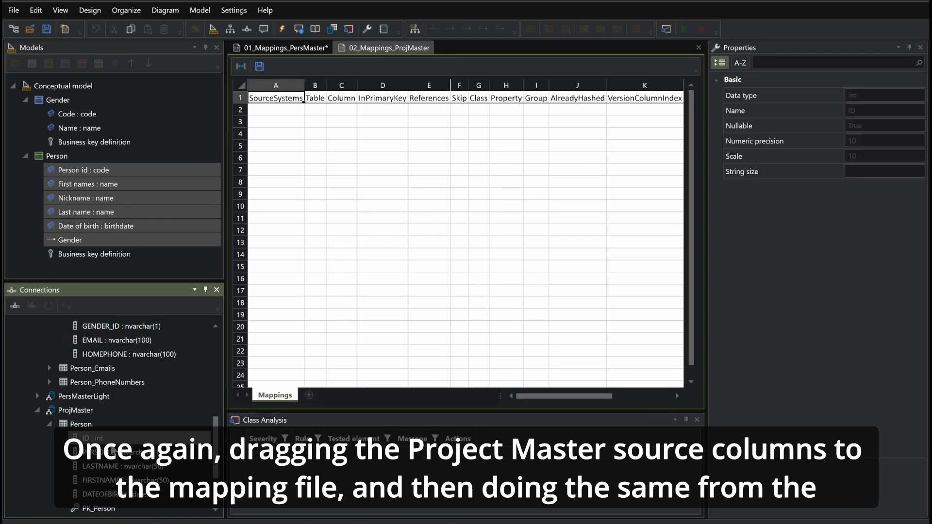
{"action": "left_click", "coordinate": [102, 509], "text": "shift"}
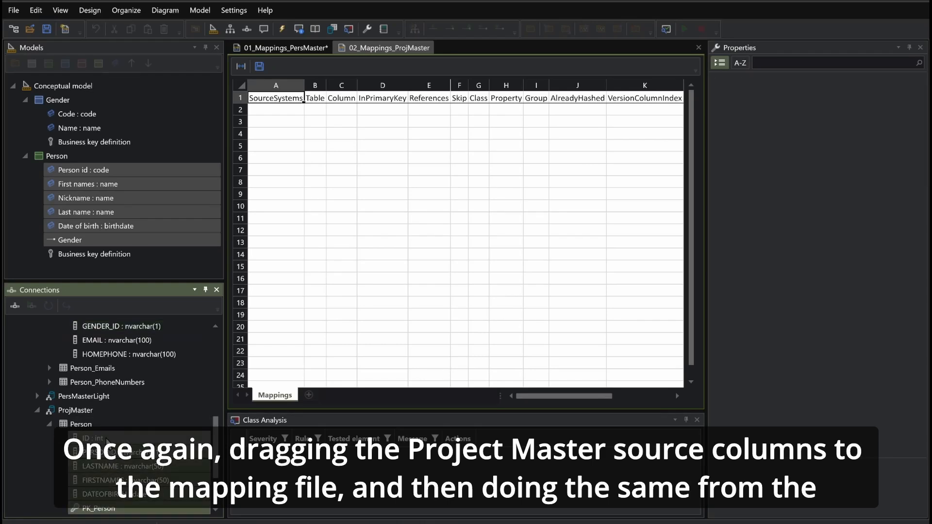
{"action": "left_click_drag", "start_coordinate": [107, 440], "coordinate": [298, 116]}
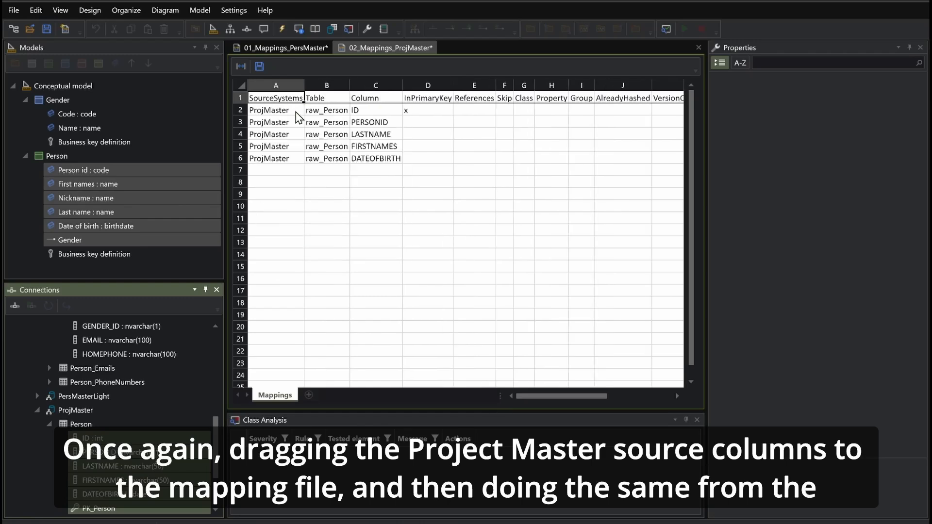
- Map the Person class's Person id, Last name, First names and Date of birth to the raw_Person rows from PERSONID down
{"action": "left_click", "coordinate": [121, 171]}
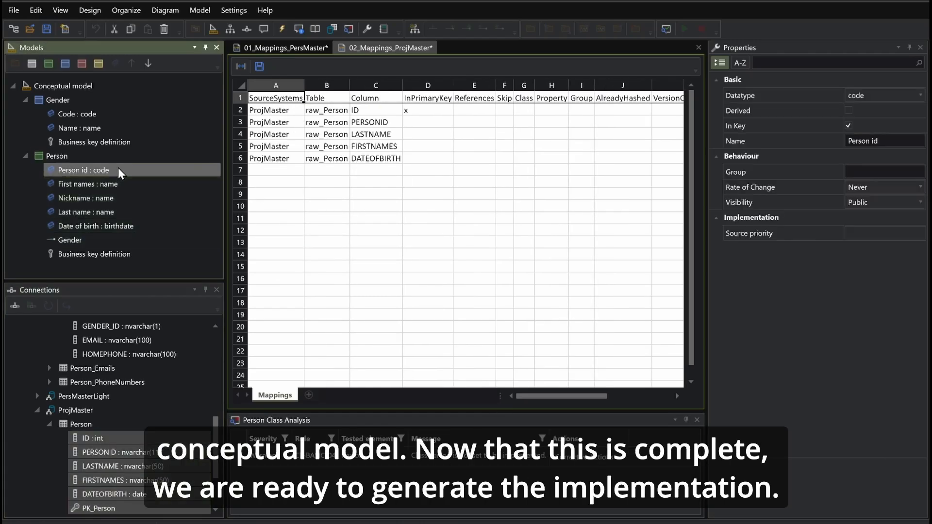
{"action": "left_click", "coordinate": [86, 212], "text": "ctrl"}
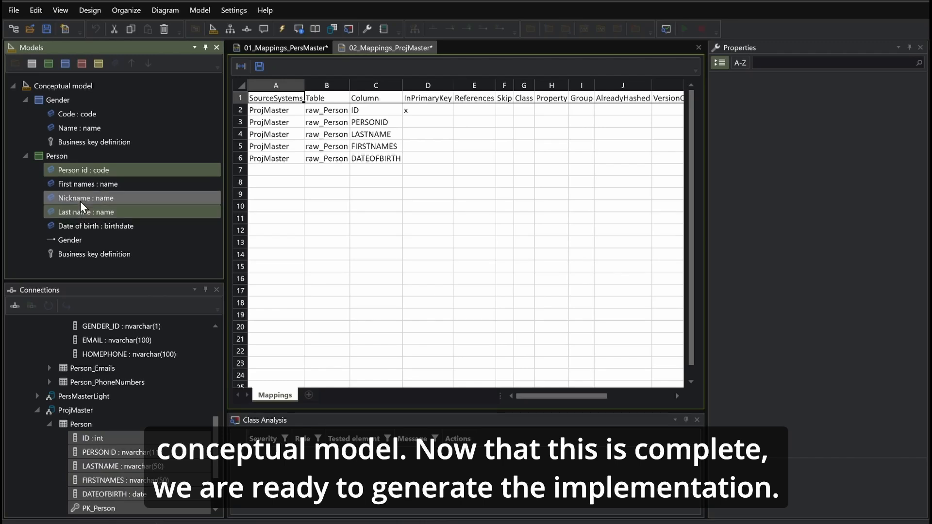
{"action": "left_click", "coordinate": [78, 187], "text": "ctrl"}
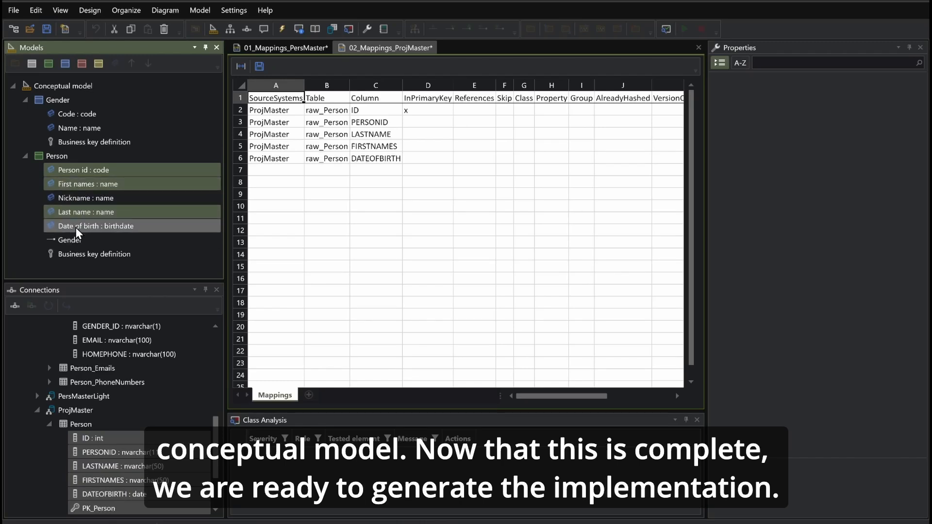
{"action": "left_click", "coordinate": [78, 227], "text": "ctrl"}
{"action": "left_click_drag", "start_coordinate": [78, 172], "coordinate": [297, 127]}
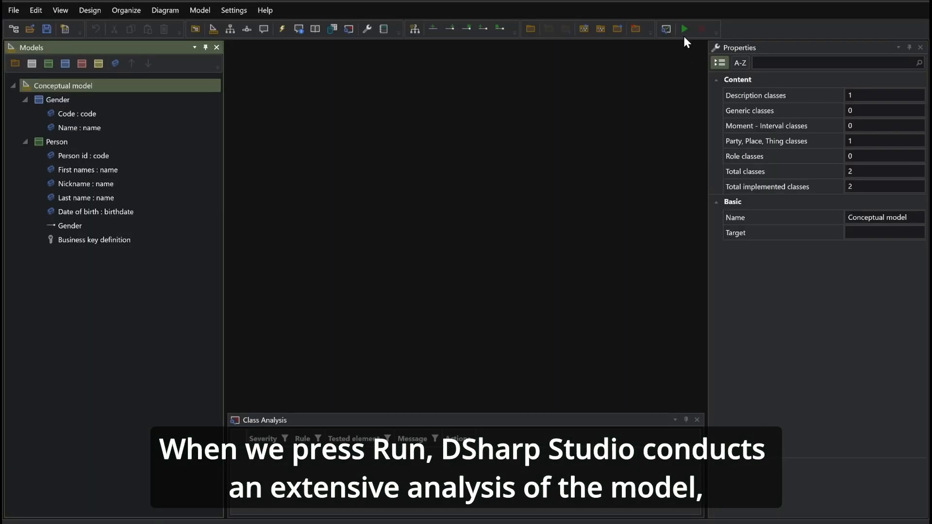
- Run the conceptual model and resolve the critical Gender issue with the corrective action that adds Code to the key
{"action": "left_click", "coordinate": [684, 30]}
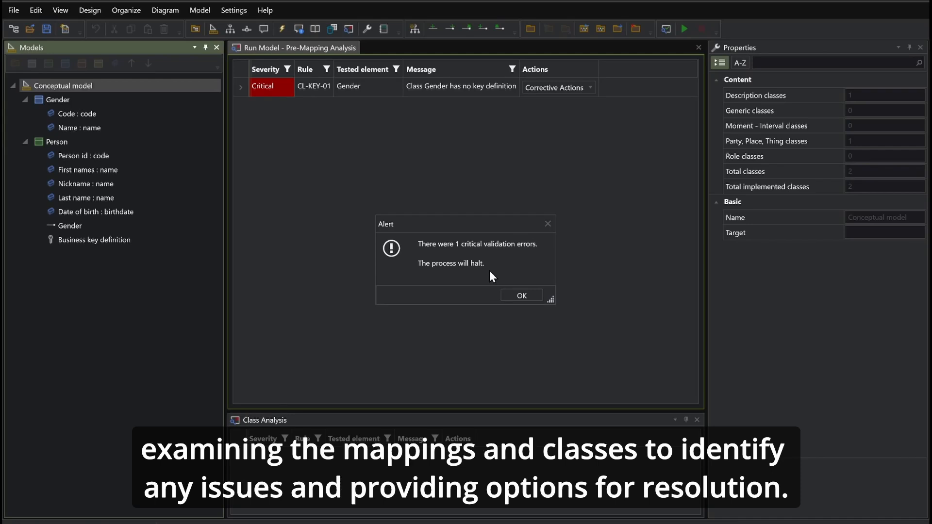
{"action": "left_click", "coordinate": [518, 295]}
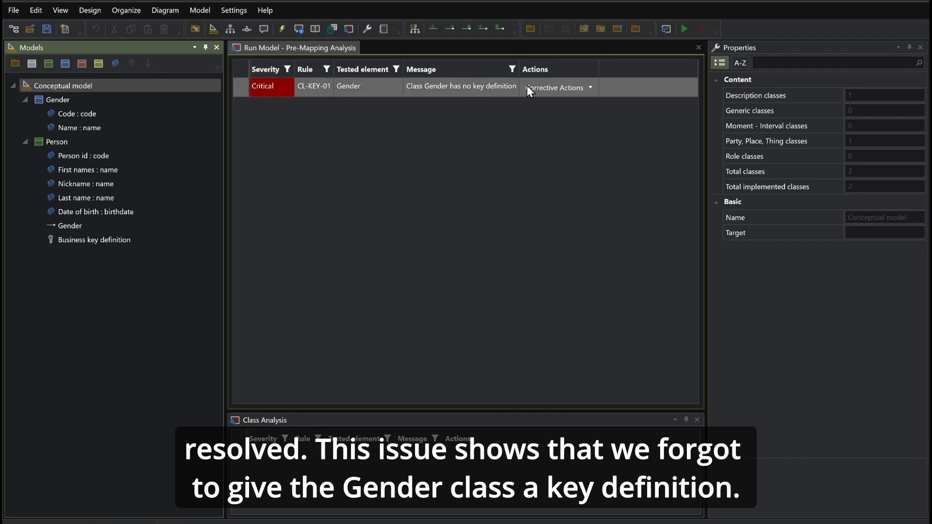
{"action": "left_click", "coordinate": [580, 88]}
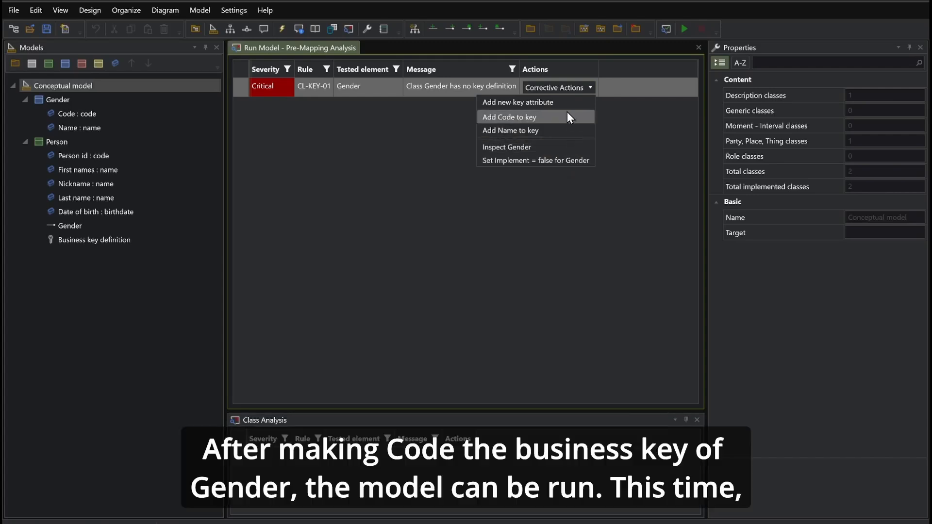
{"action": "left_click", "coordinate": [569, 117]}
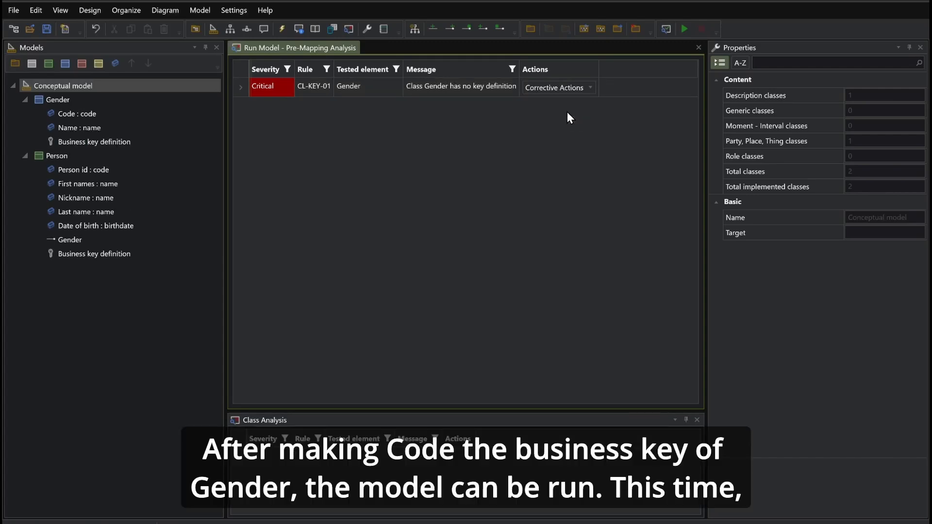
- Rerun the conceptual model, saving the project, and decline to continue so the non-critical suggestions can be inspected
{"action": "left_click", "coordinate": [196, 90]}
{"action": "left_click", "coordinate": [686, 27]}
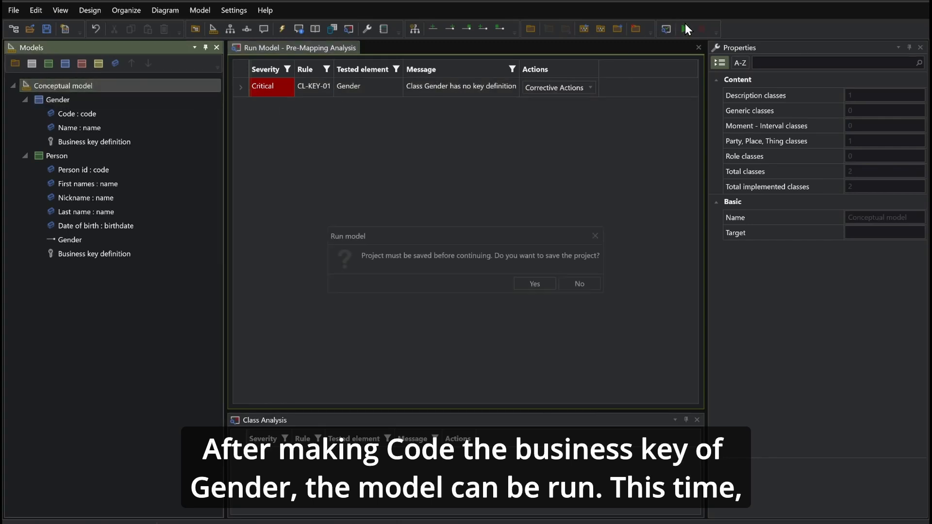
{"action": "left_click", "coordinate": [537, 285]}
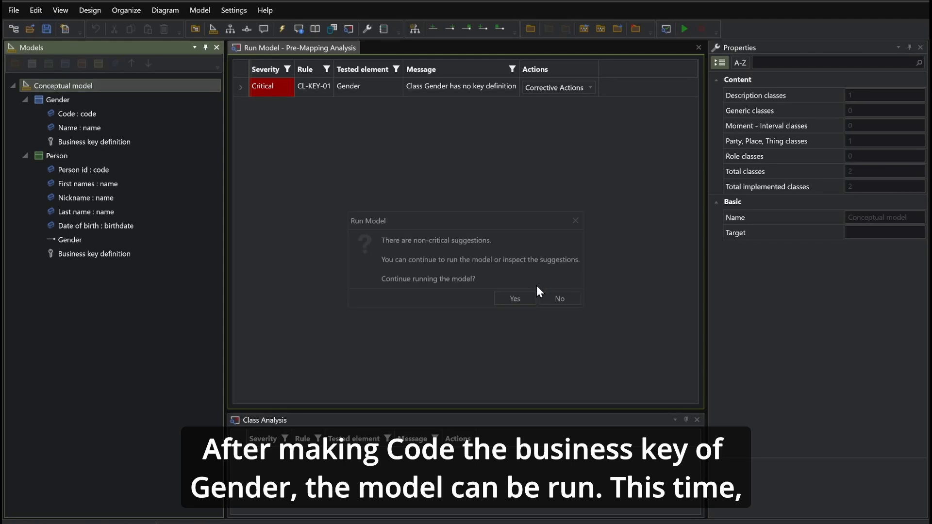
{"action": "left_click", "coordinate": [558, 301]}
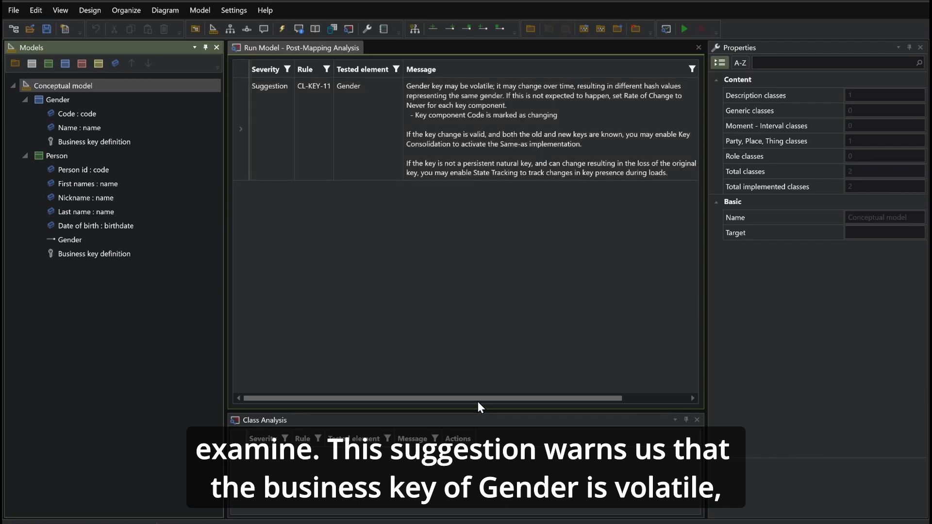
- Apply the corrective action that sets the rate of change of Gender's Code to Never
{"action": "left_click_drag", "start_coordinate": [477, 400], "coordinate": [582, 398]}
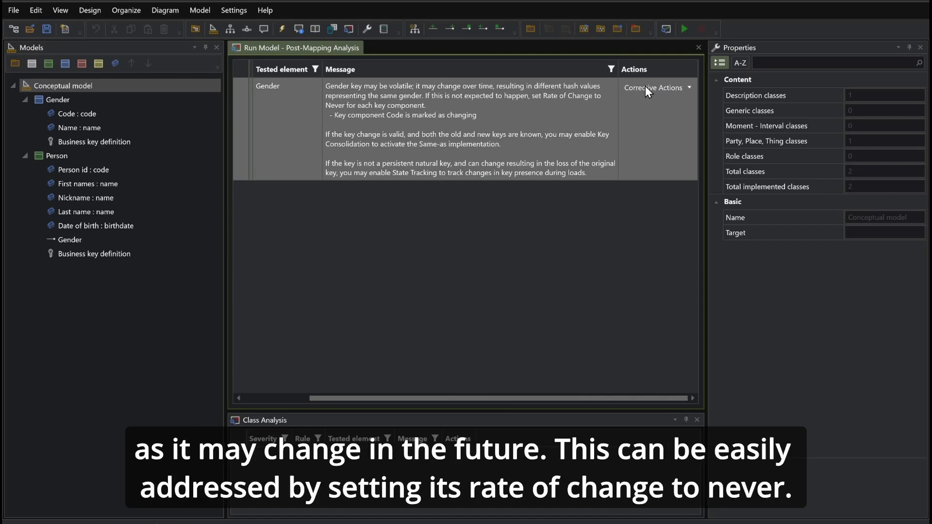
{"action": "left_click", "coordinate": [645, 86]}
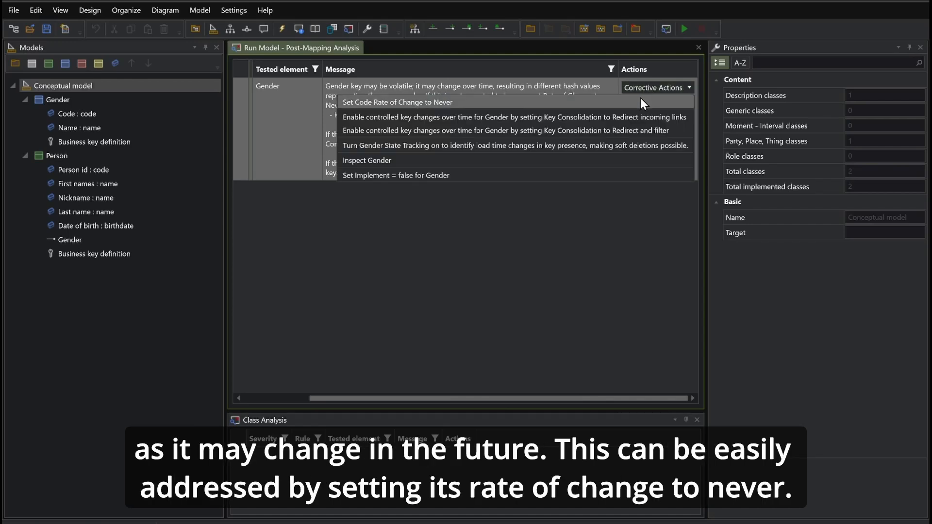
{"action": "left_click", "coordinate": [641, 101]}
- Run the conceptual model again, saving the project when asked, and close the post-mapping analysis
{"action": "left_click", "coordinate": [127, 84]}
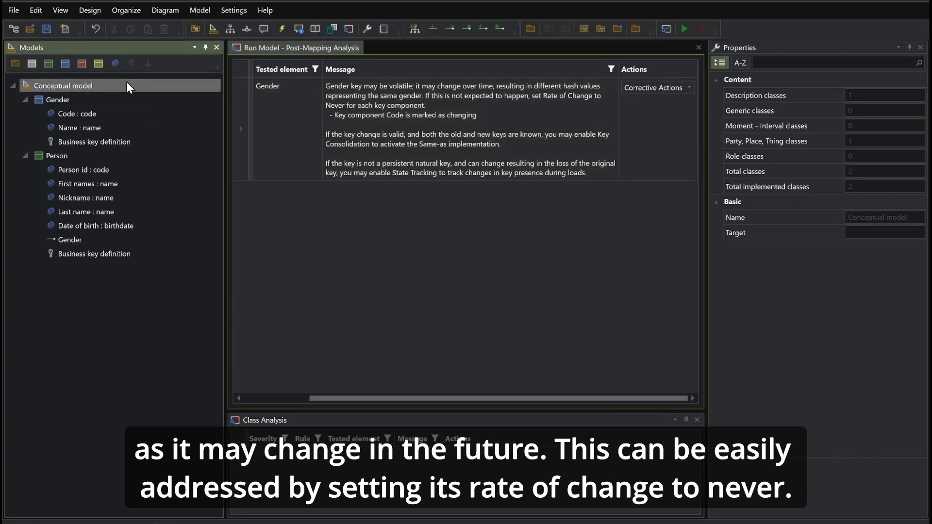
{"action": "left_click", "coordinate": [686, 28]}
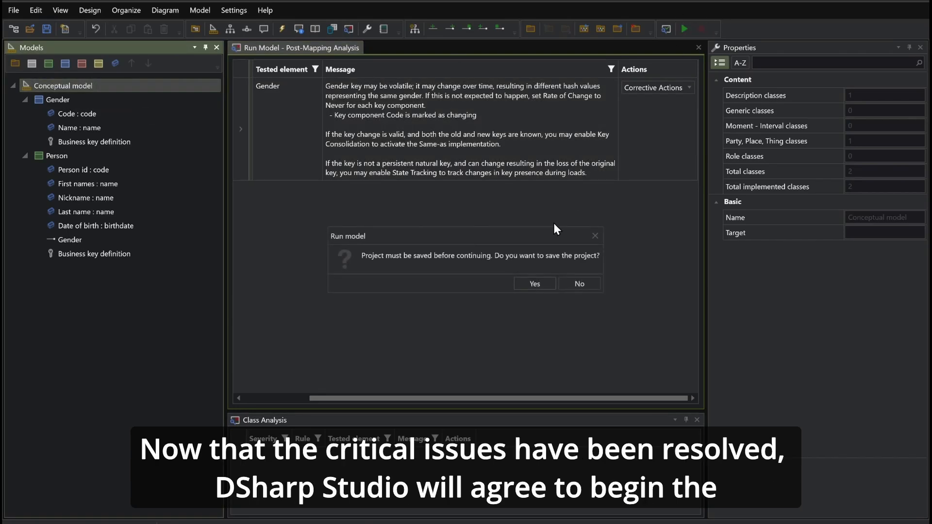
{"action": "left_click", "coordinate": [536, 284]}
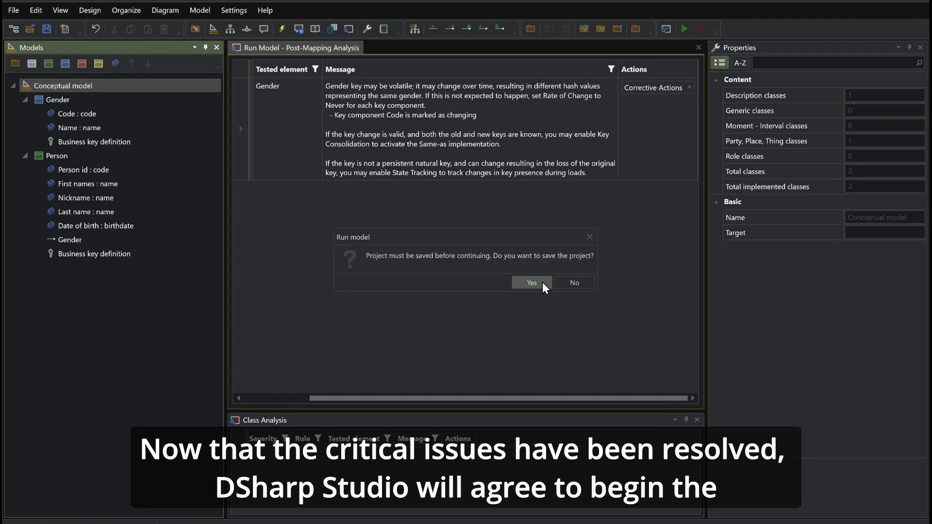
{"action": "left_click", "coordinate": [700, 46]}
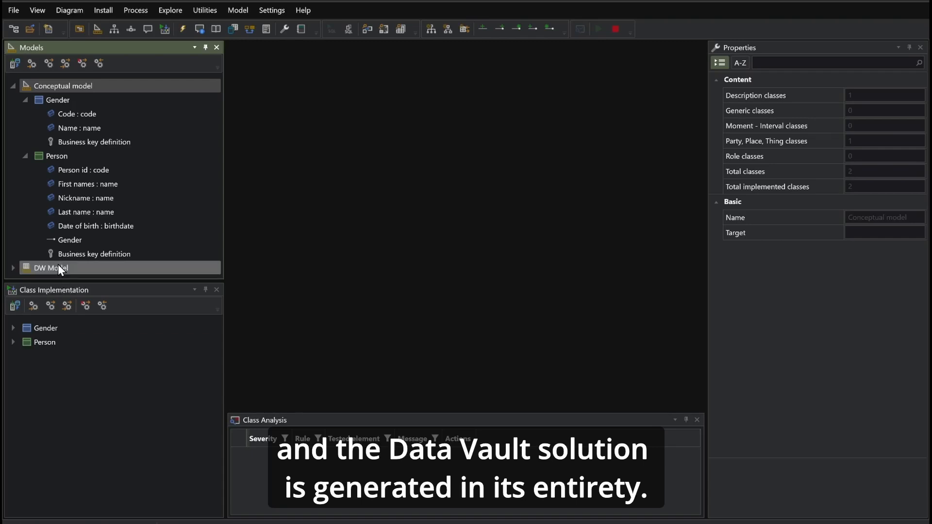
- Open the SQL pane and examine the SQL generated for the Gender class's staging area
{"action": "left_click", "coordinate": [14, 328]}
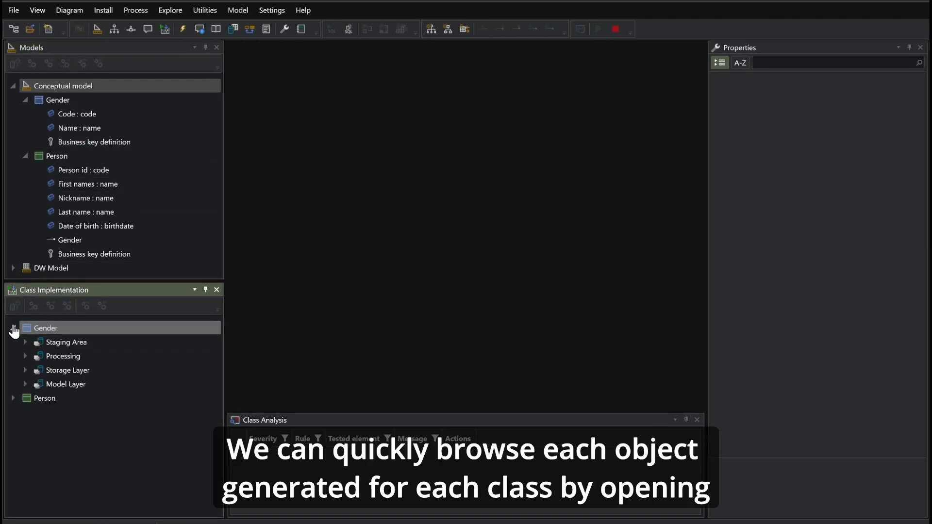
{"action": "left_click", "coordinate": [267, 29]}
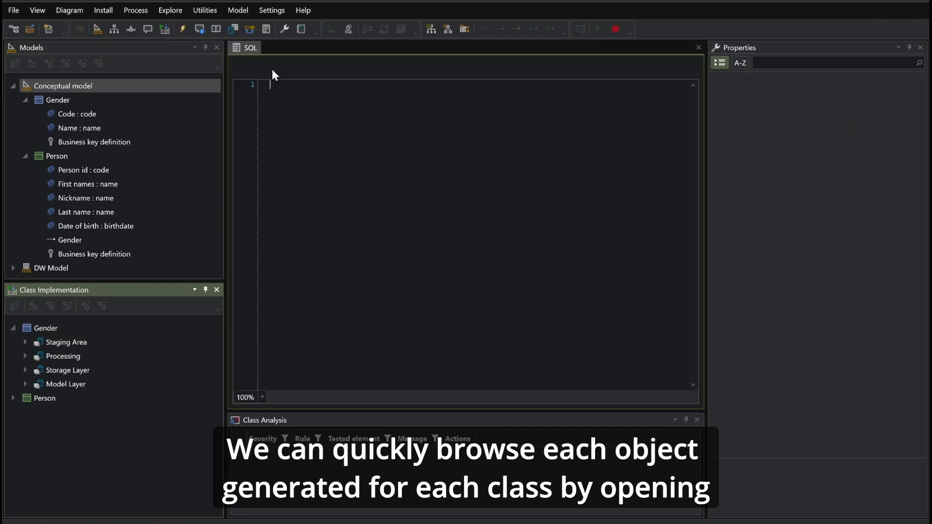
{"action": "left_click", "coordinate": [68, 343]}
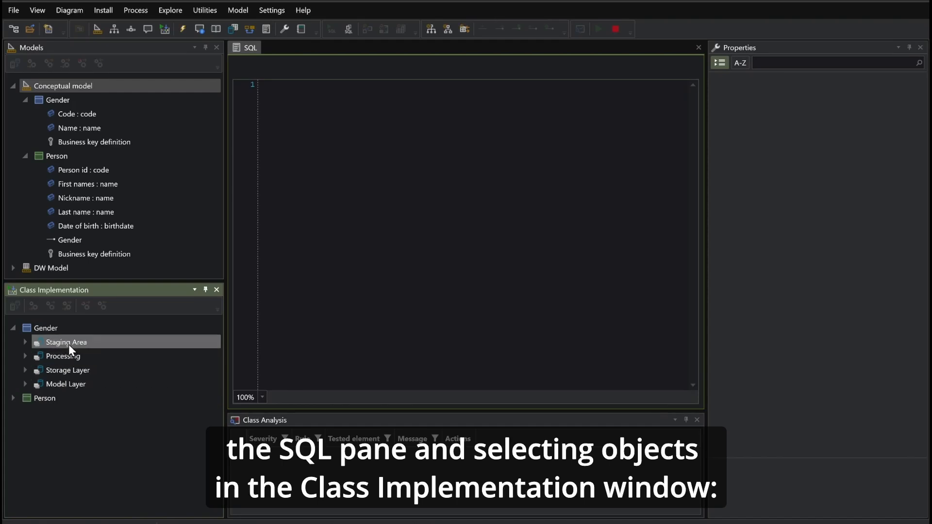
{"action": "left_click", "coordinate": [24, 343]}
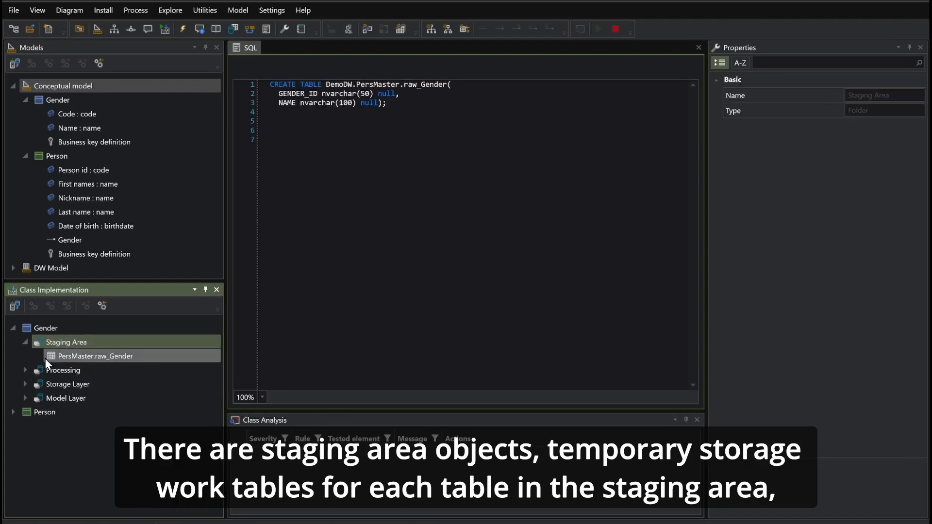
- Examine the SQL of Gender's processing objects, including work_PersMaster_raw_Gender and its Hash_PersMaster_raw_Gender procedure
{"action": "left_click", "coordinate": [24, 371]}
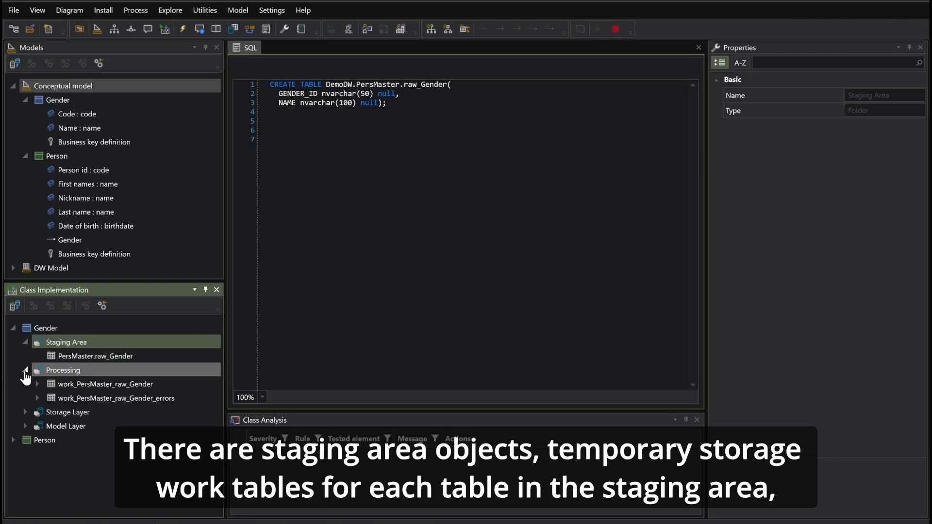
{"action": "left_click", "coordinate": [54, 373]}
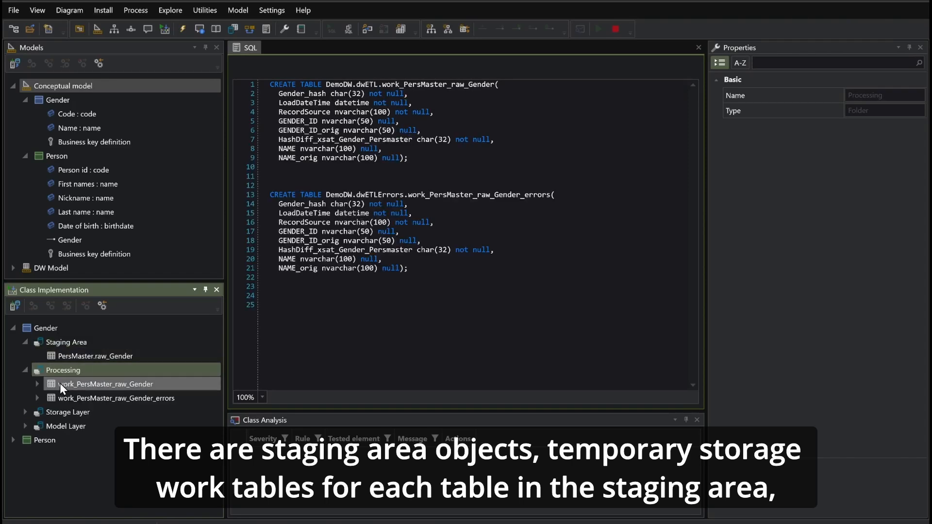
{"action": "left_click", "coordinate": [60, 384]}
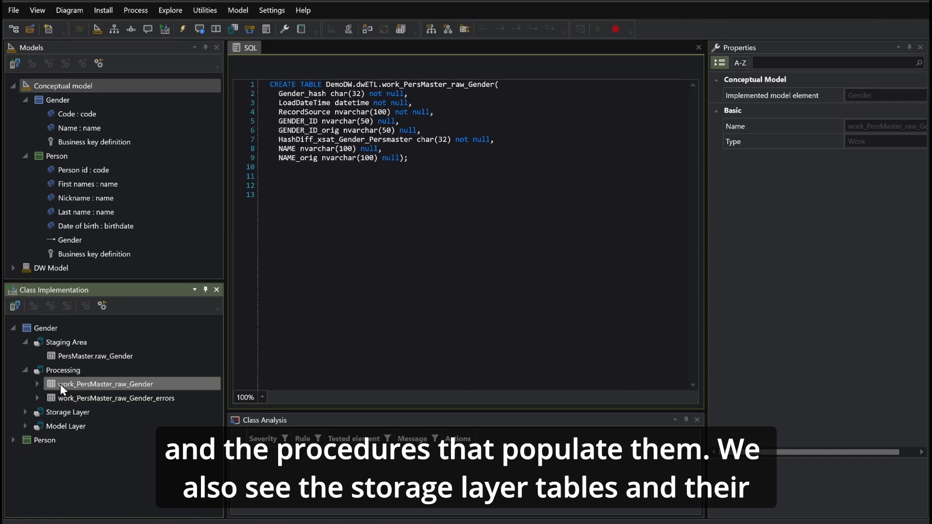
{"action": "double_click", "coordinate": [63, 389]}
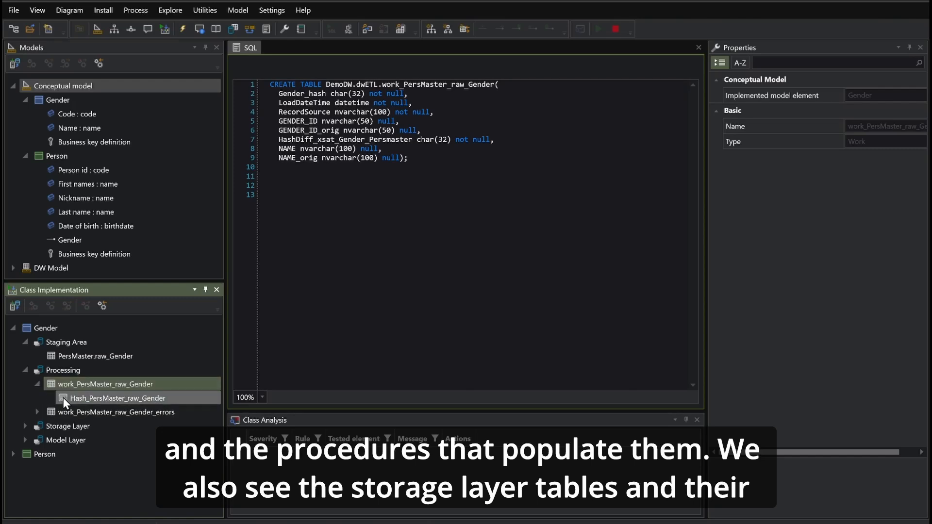
{"action": "left_click", "coordinate": [65, 401]}
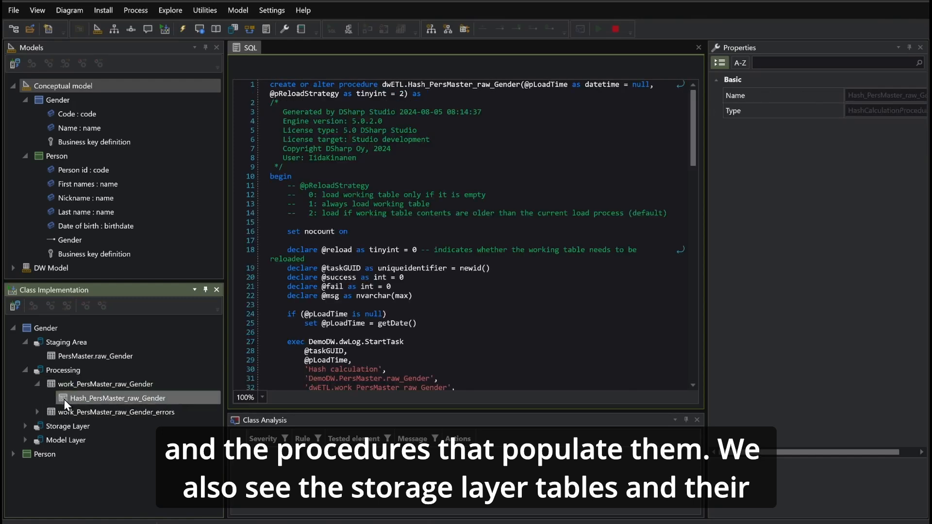
- Examine the SQL of xhub_Gender in Gender's storage layer and of the procedure that loads it
{"action": "left_click", "coordinate": [25, 427]}
{"action": "left_click", "coordinate": [55, 442]}
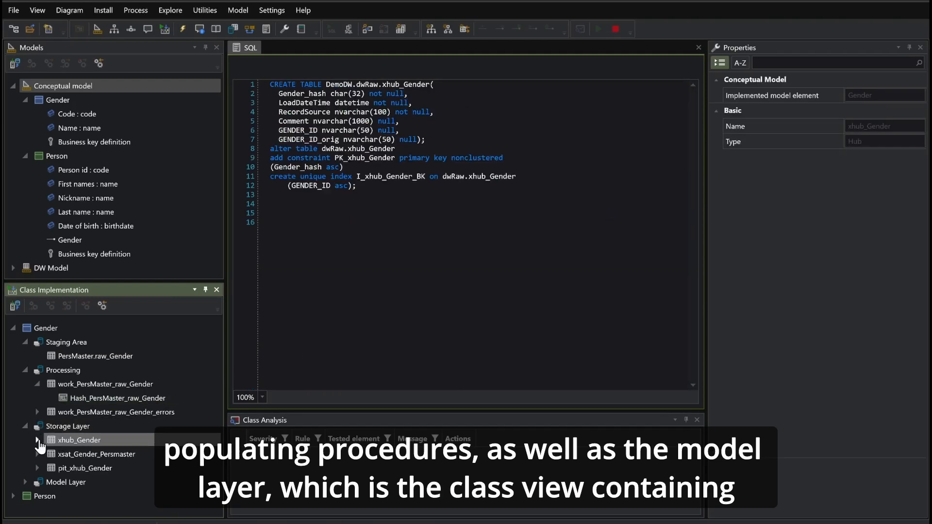
{"action": "double_click", "coordinate": [56, 441]}
{"action": "left_click", "coordinate": [64, 453]}
{"action": "scroll", "coordinate": [64, 453], "scroll_direction": "down", "scroll_amount": 1}
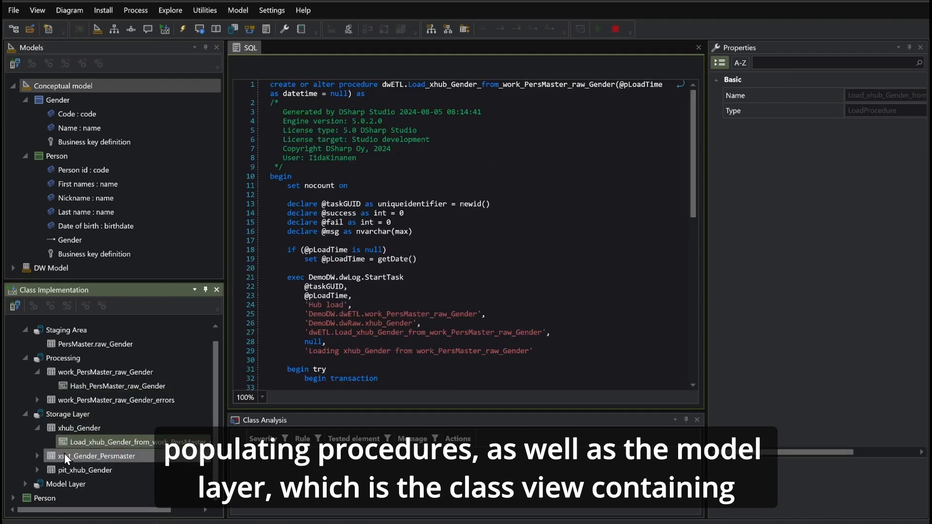
- Examine the SQL of the c_Gender view in Gender's model layer
{"action": "left_click", "coordinate": [24, 484]}
{"action": "scroll", "coordinate": [57, 493], "scroll_direction": "down", "scroll_amount": 1}
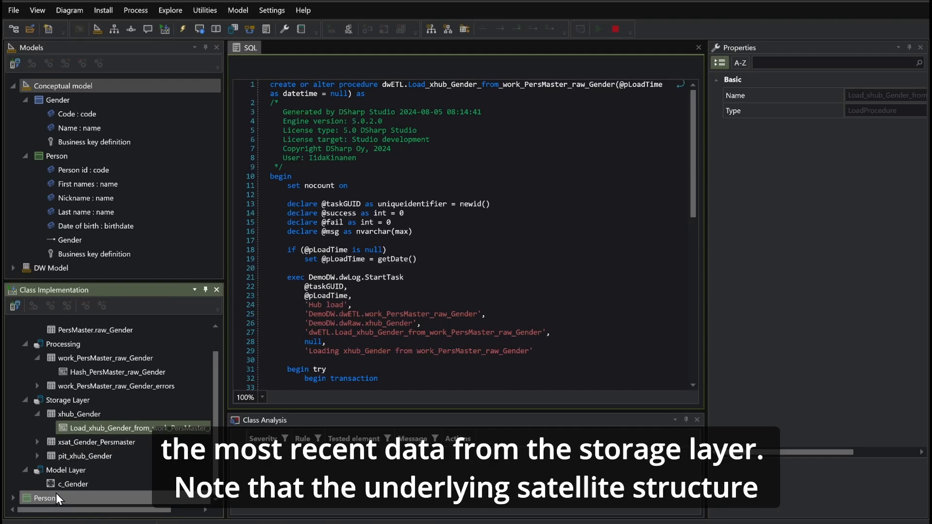
{"action": "left_click", "coordinate": [59, 483]}
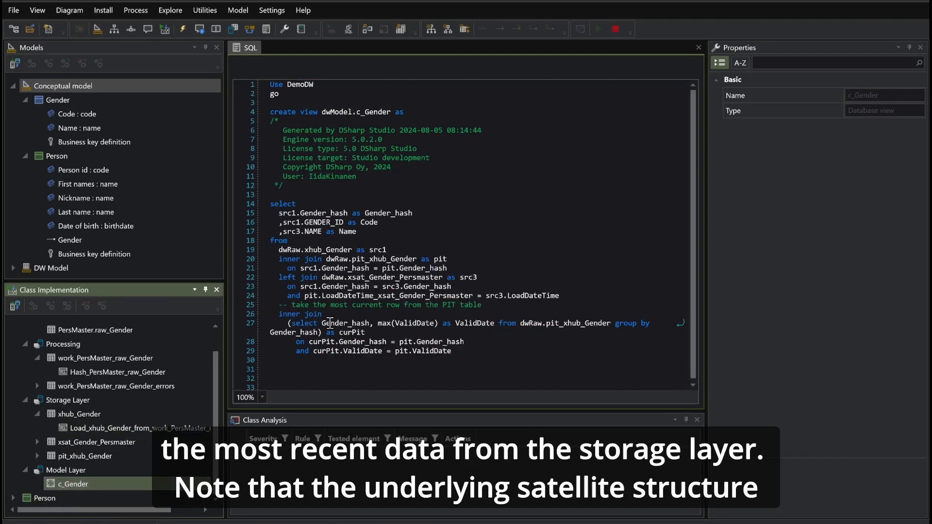
- Close the Class Implementation pane and expand DW Model down to the schemas of the DemoDW database
{"action": "scroll", "coordinate": [141, 406], "scroll_direction": "up", "scroll_amount": 1}
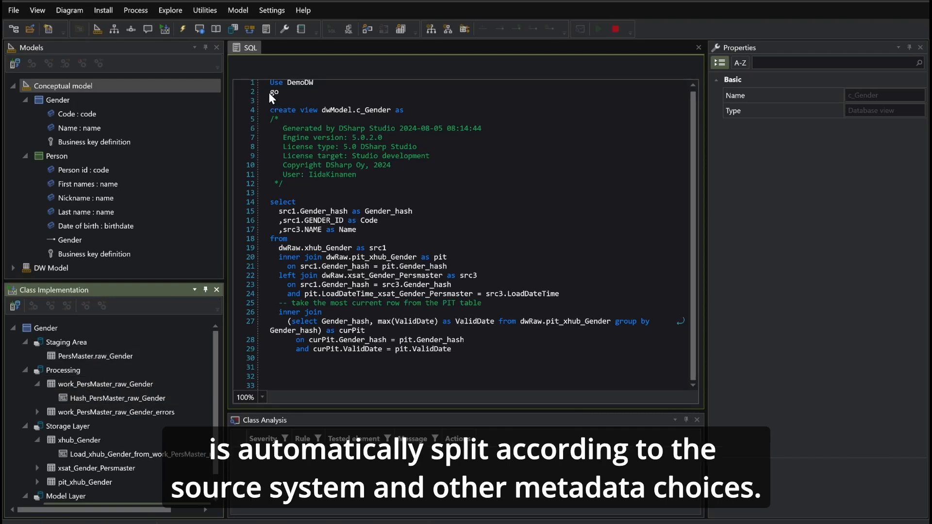
{"action": "left_click", "coordinate": [217, 290]}
{"action": "left_click", "coordinate": [21, 270]}
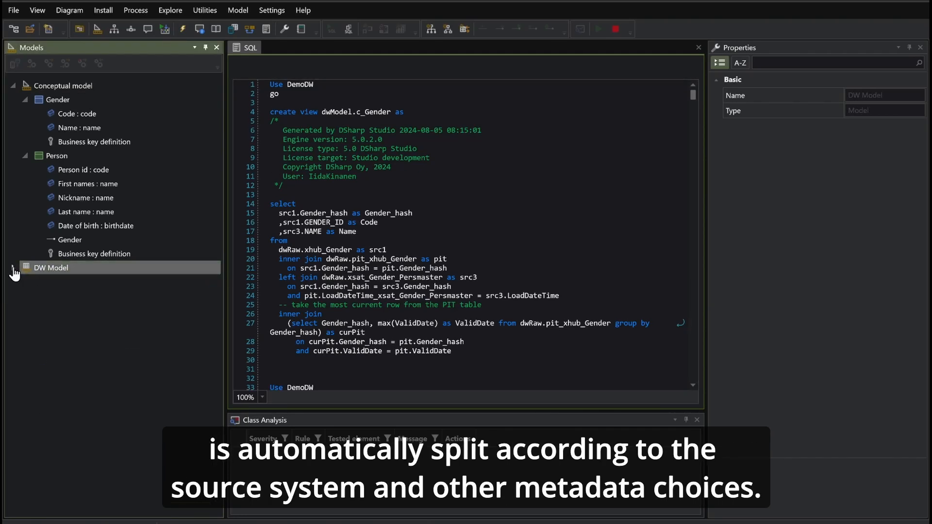
{"action": "double_click", "coordinate": [19, 270]}
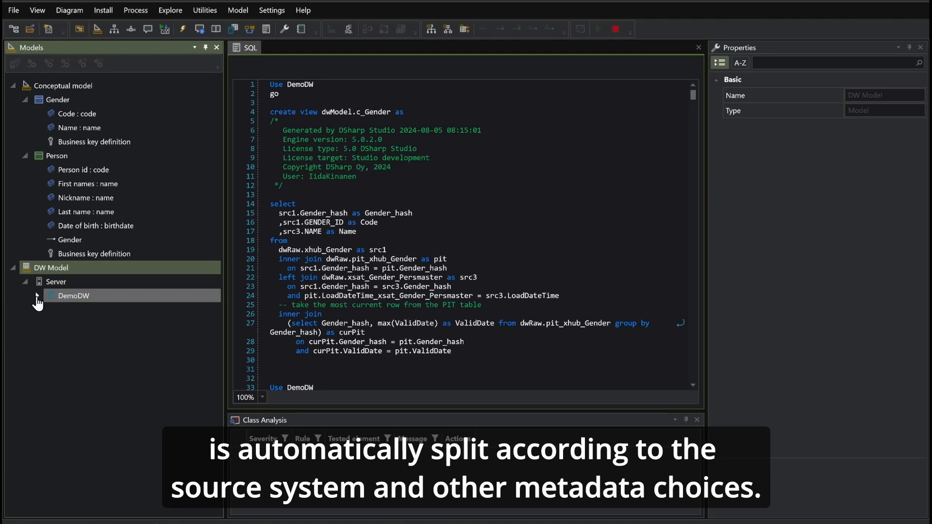
{"action": "left_click", "coordinate": [37, 297]}
- Examine the generated SQL and object counts of the DemoDW schemas from dwDevelop through dwRaw, dwStaging, PersMaster and ProjMaster
{"action": "left_click", "coordinate": [66, 309]}
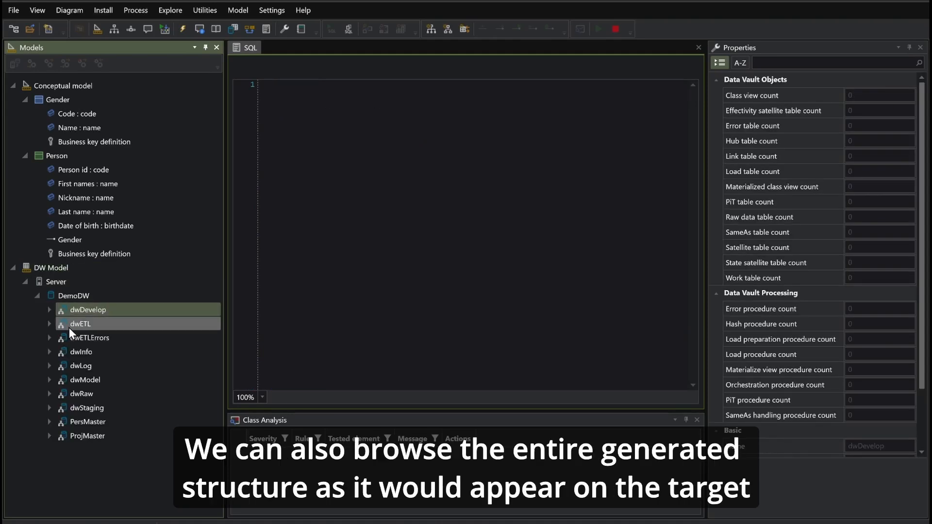
{"action": "left_click", "coordinate": [69, 328]}
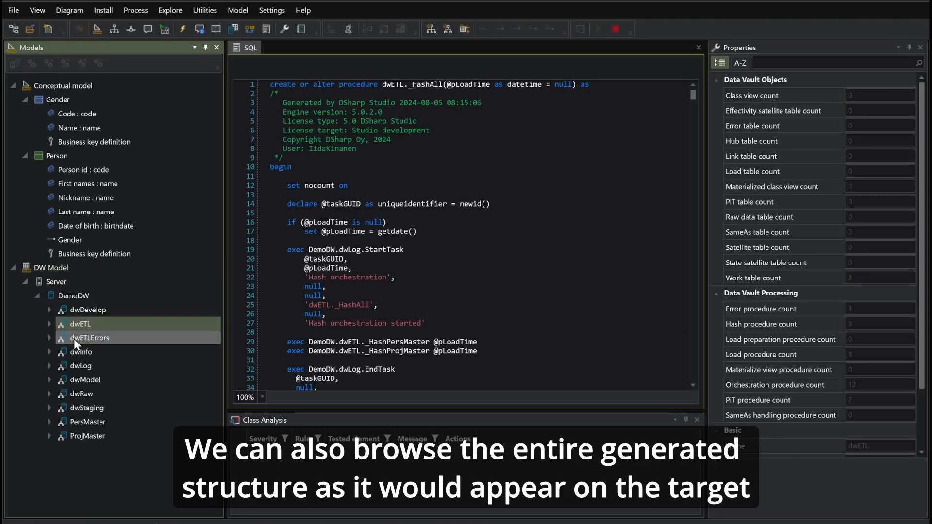
{"action": "left_click", "coordinate": [73, 339]}
{"action": "left_click", "coordinate": [77, 357]}
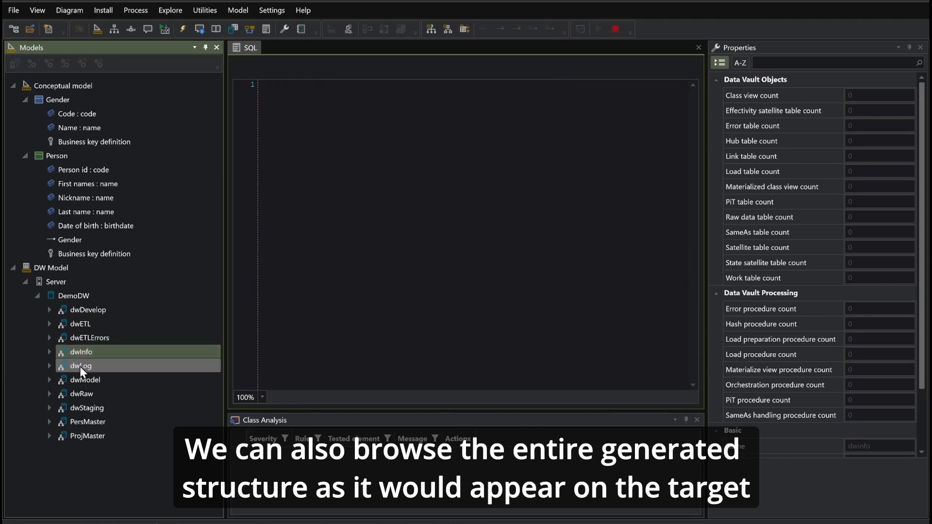
{"action": "left_click", "coordinate": [82, 375]}
{"action": "left_click", "coordinate": [81, 396]}
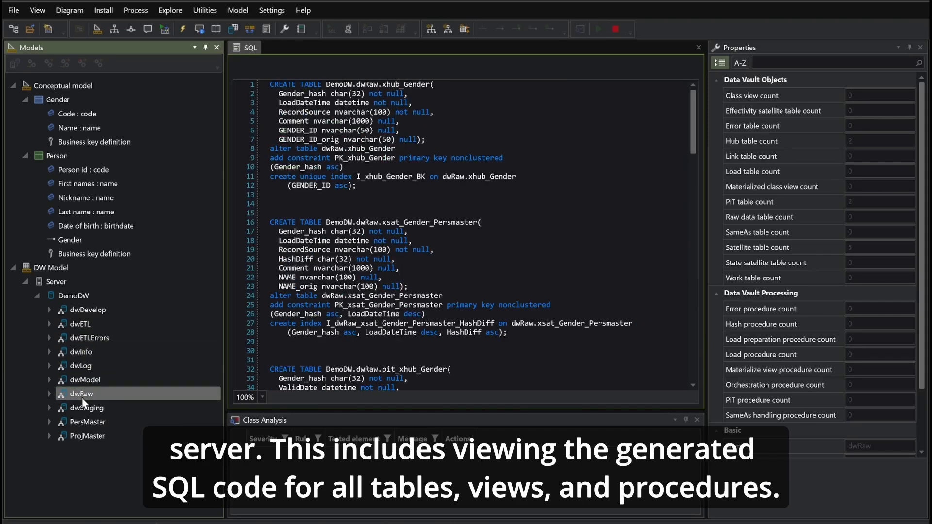
{"action": "left_click", "coordinate": [84, 412]}
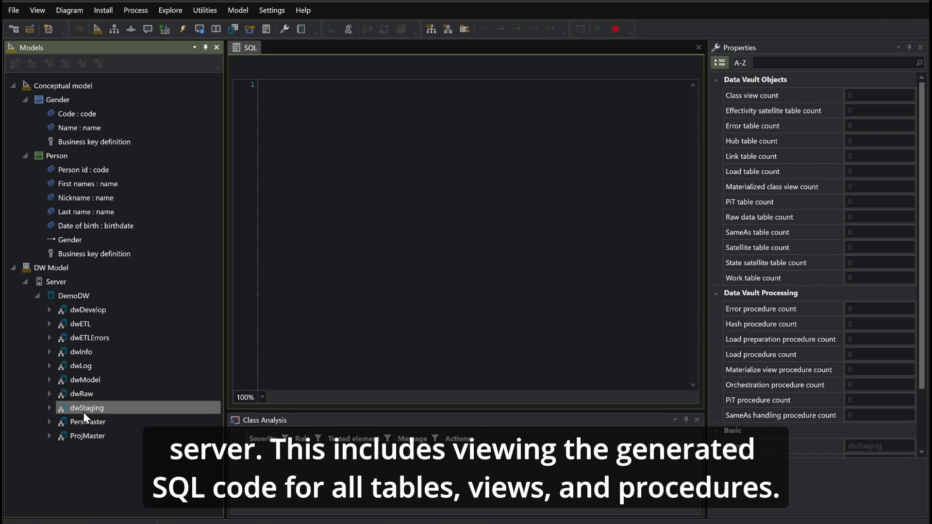
{"action": "left_click", "coordinate": [83, 424]}
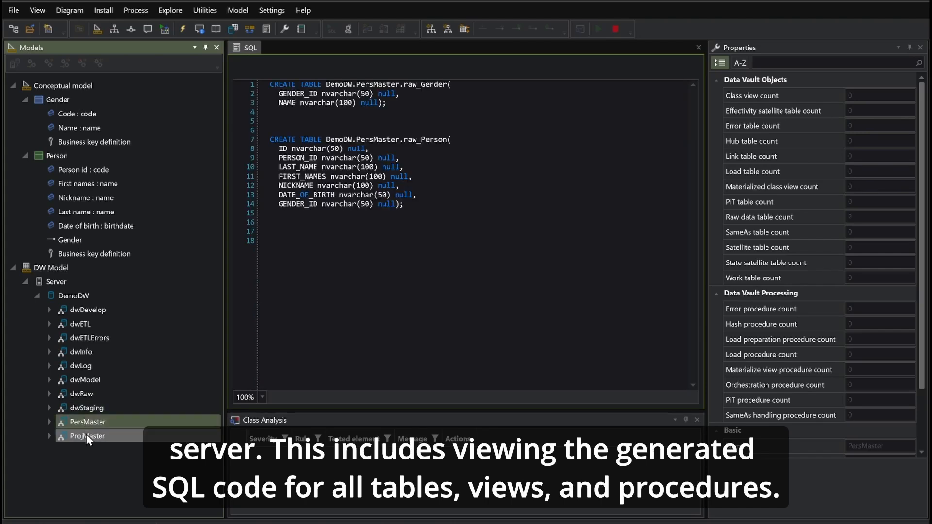
{"action": "left_click", "coordinate": [86, 435]}
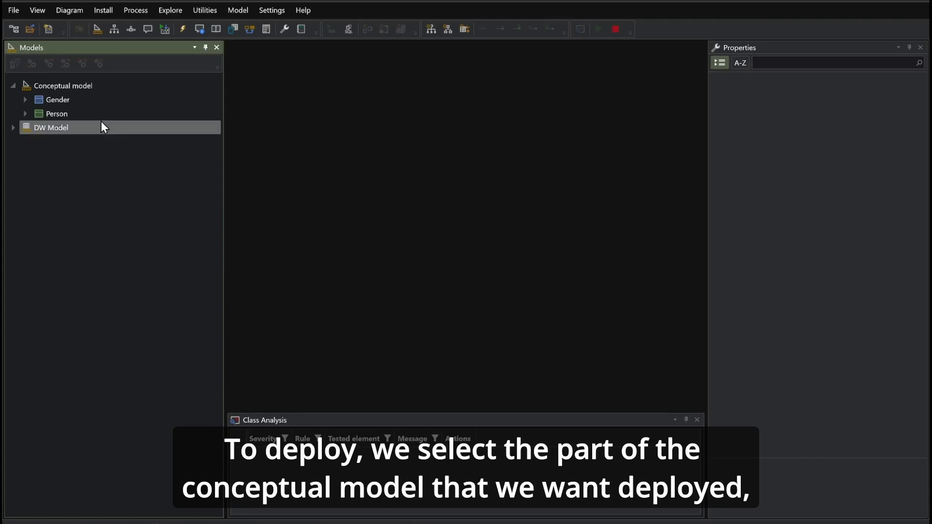
- Create an incremental installation package for the whole Conceptual model and expand its installation tree
{"action": "left_click", "coordinate": [46, 86]}
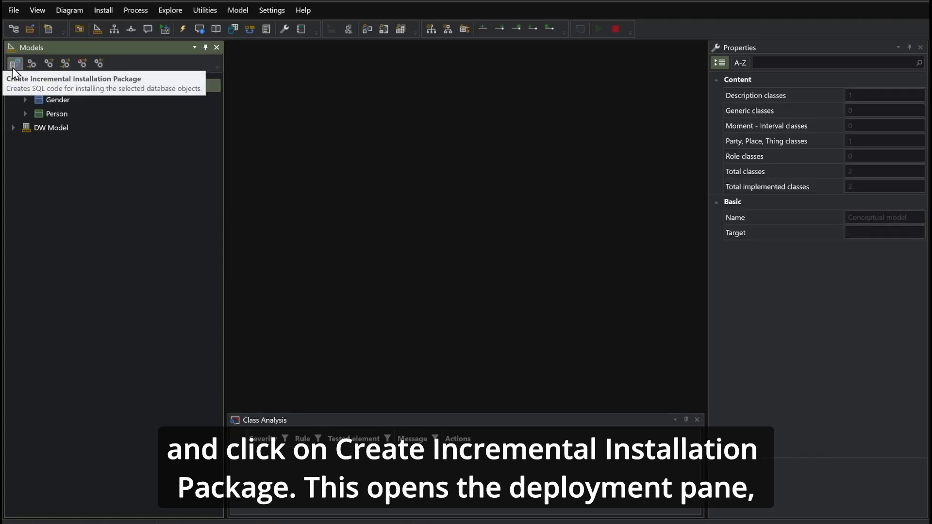
{"action": "left_click", "coordinate": [15, 66]}
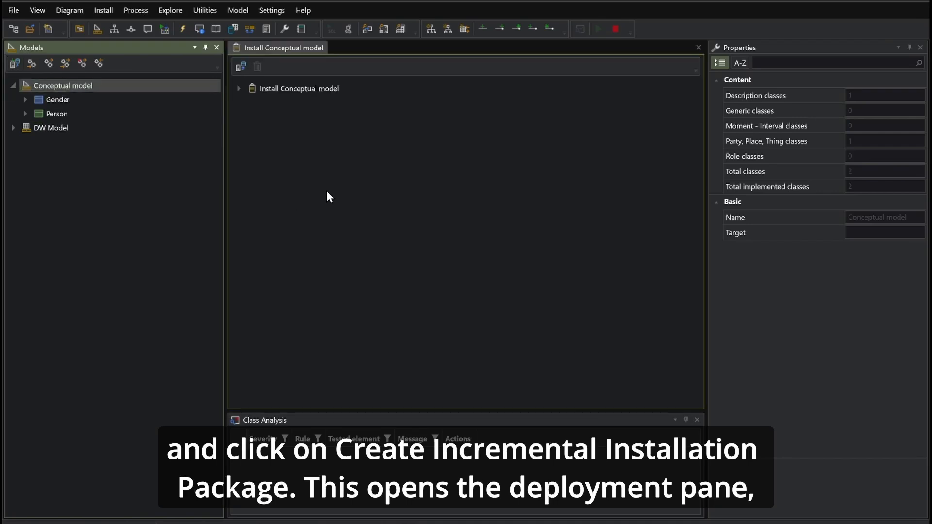
{"action": "left_click", "coordinate": [239, 89]}
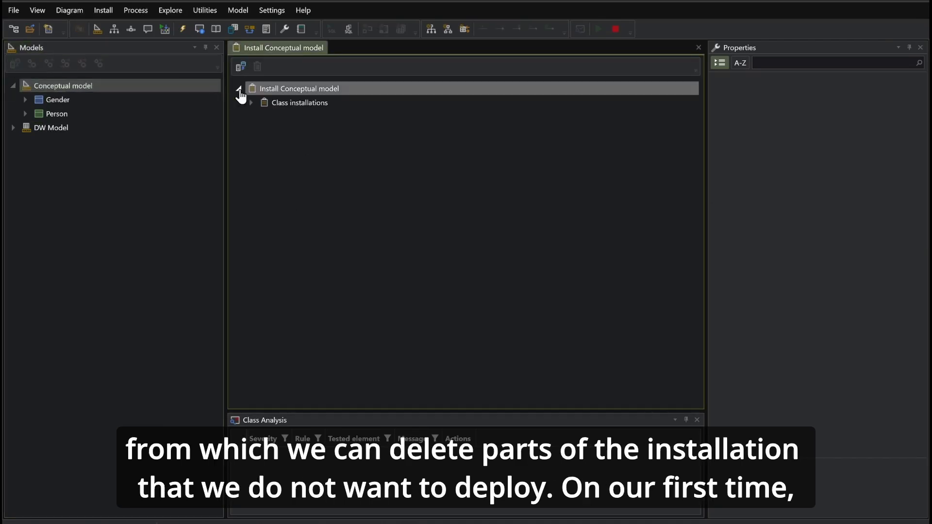
- Examine the package's Staging Area installations for PersMaster.RAW_GENDER, down to the new columns under Process as existing
{"action": "left_click", "coordinate": [251, 103]}
{"action": "left_click", "coordinate": [262, 117]}
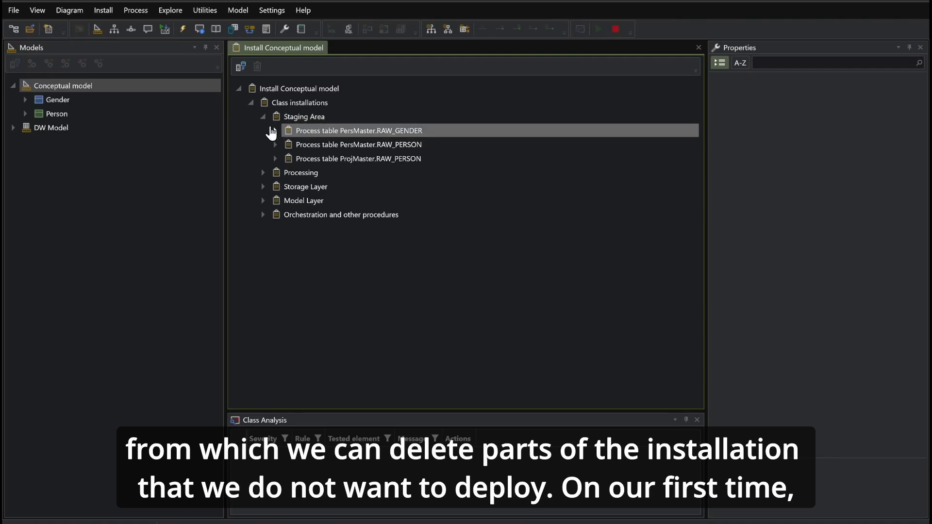
{"action": "left_click", "coordinate": [275, 131]}
{"action": "left_click", "coordinate": [287, 144]}
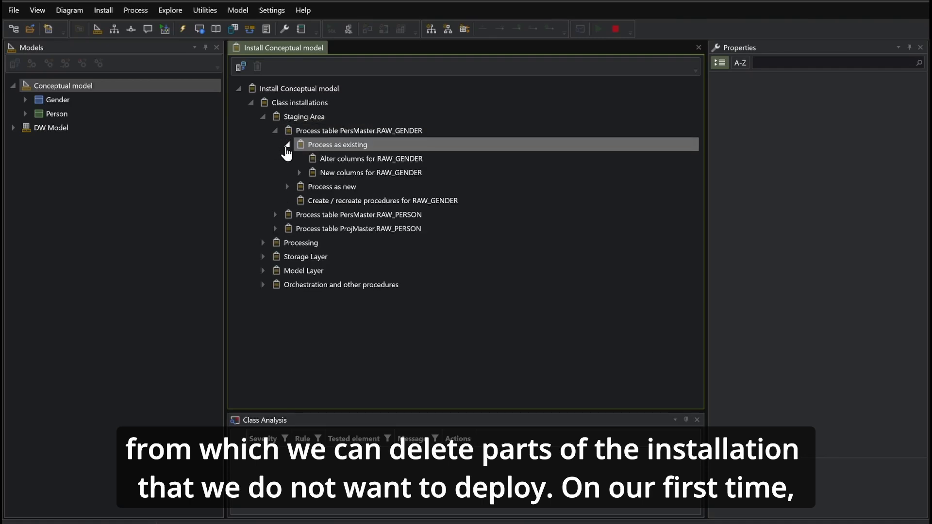
{"action": "left_click", "coordinate": [299, 173]}
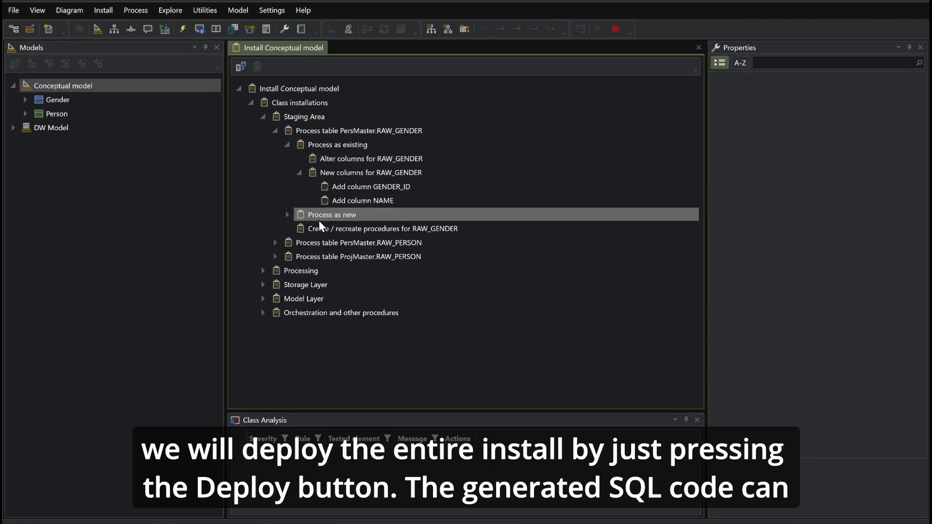
- Deploy the entire Conceptual model installation package and execute the generated script on the localhost server in SQL Server Management Studio
{"action": "left_click", "coordinate": [242, 72]}
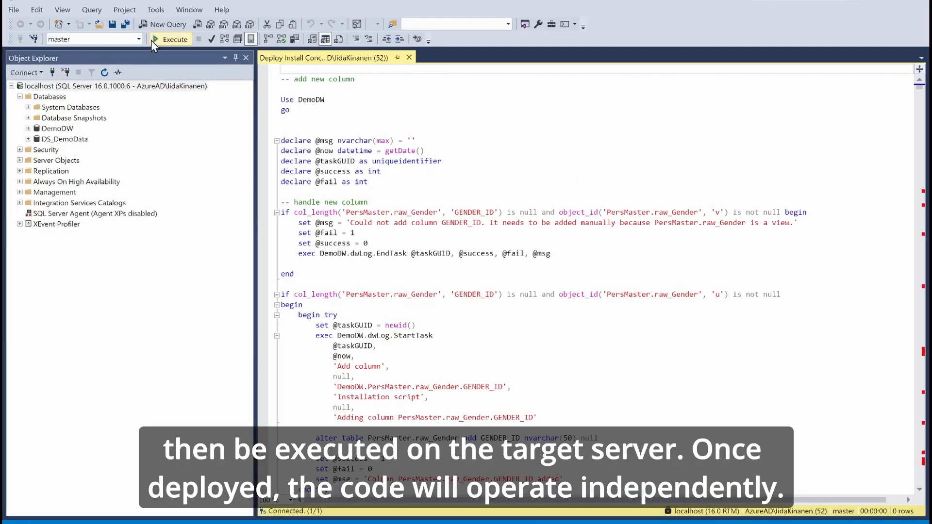
{"action": "left_click", "coordinate": [153, 39]}
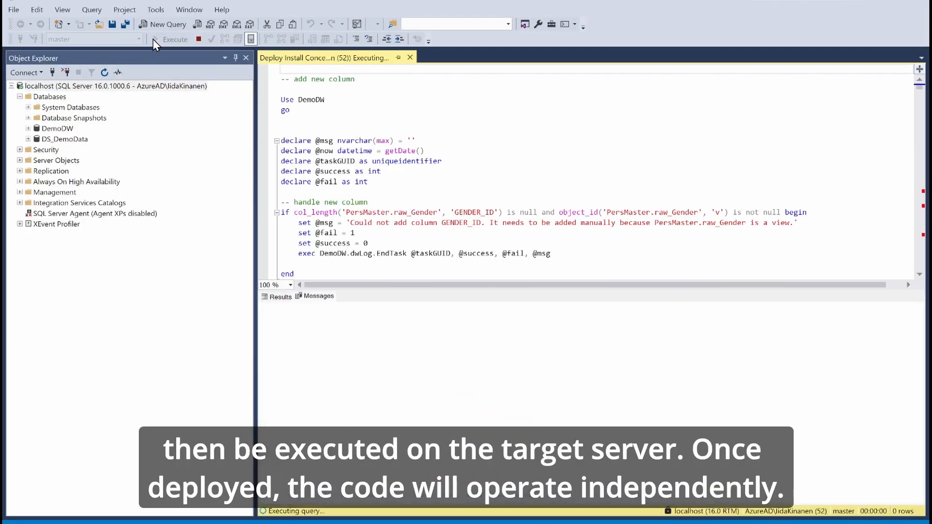